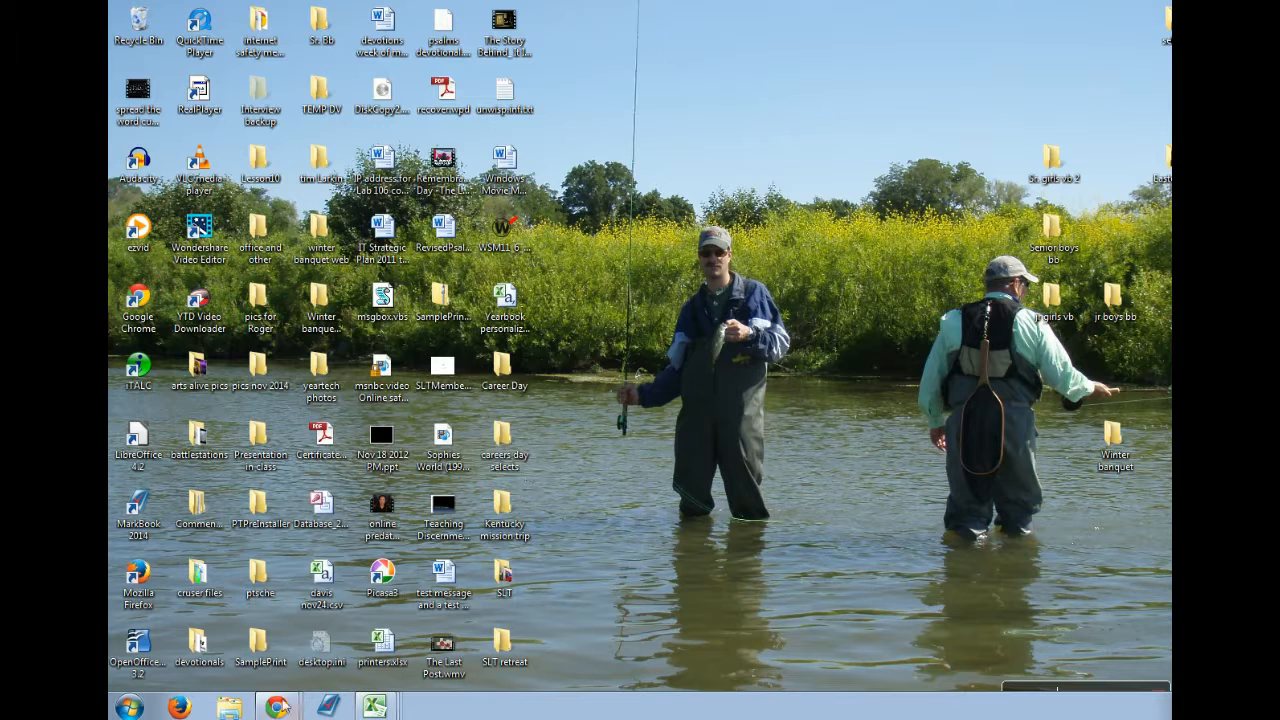
Search for Adobe GoLive CS2, launch it, and shift its Welcome dialog aside
click(132, 706)
click(248, 668)
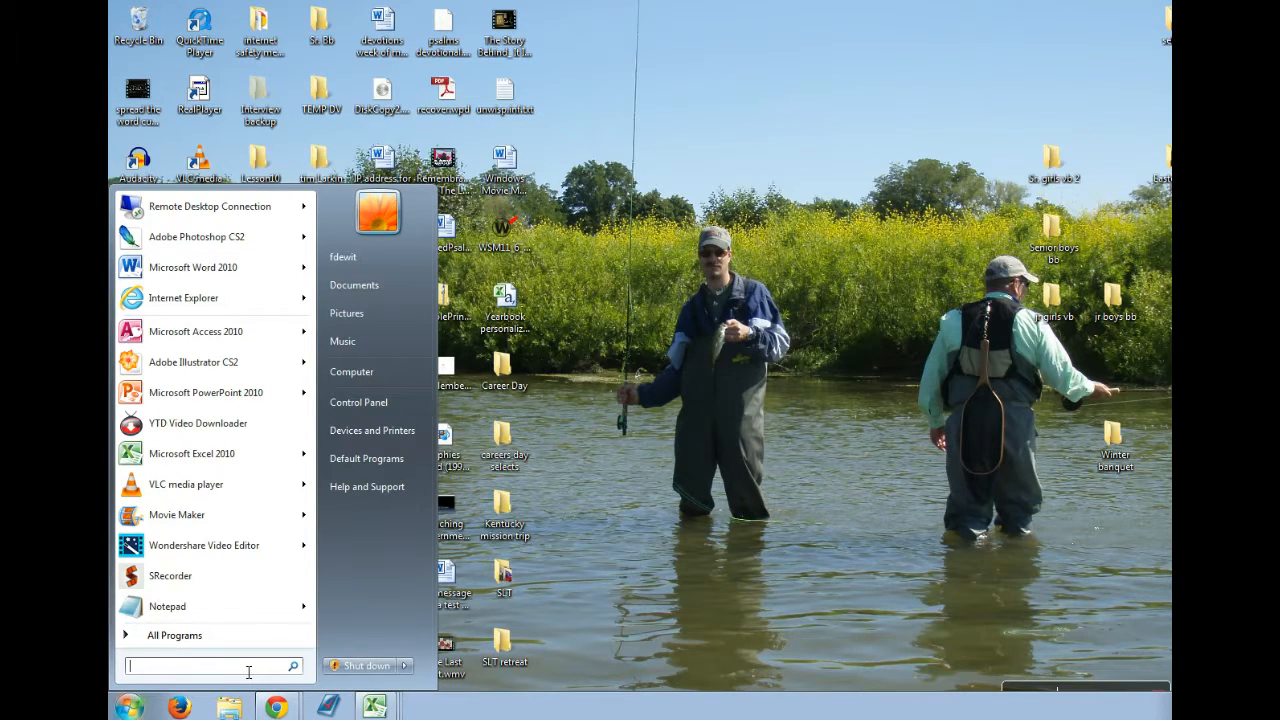
text(go)
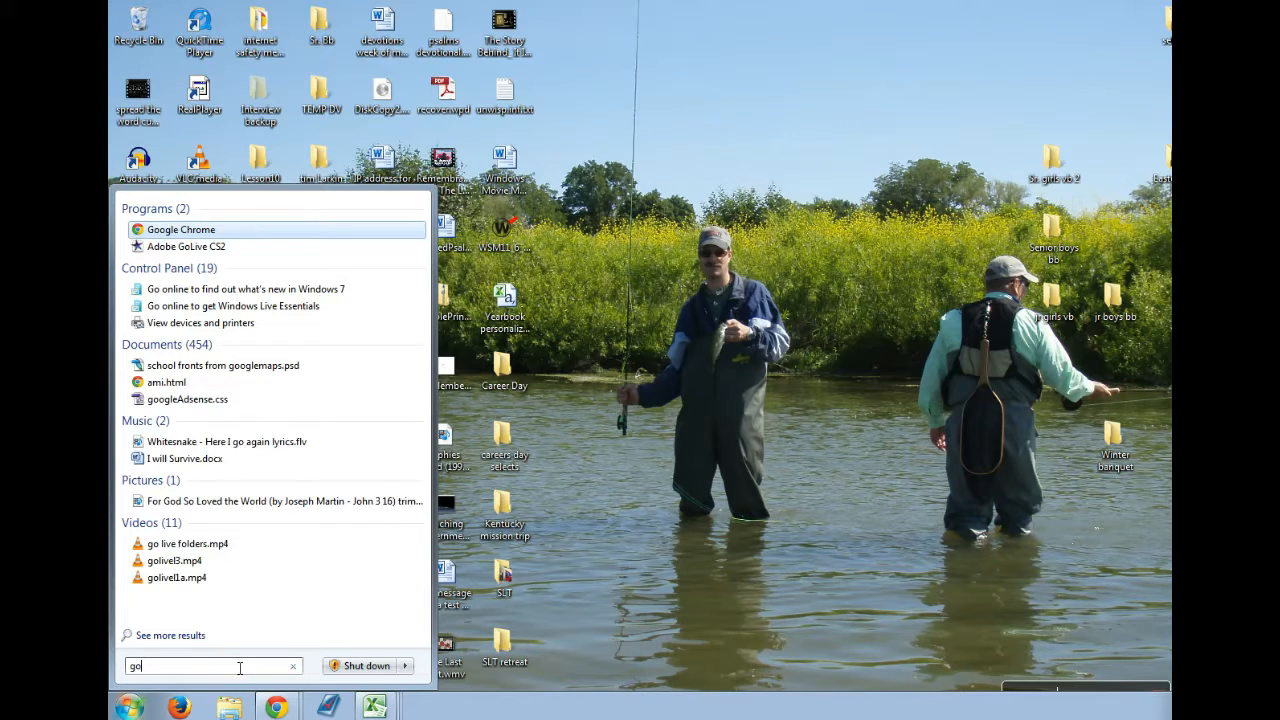
click(251, 247)
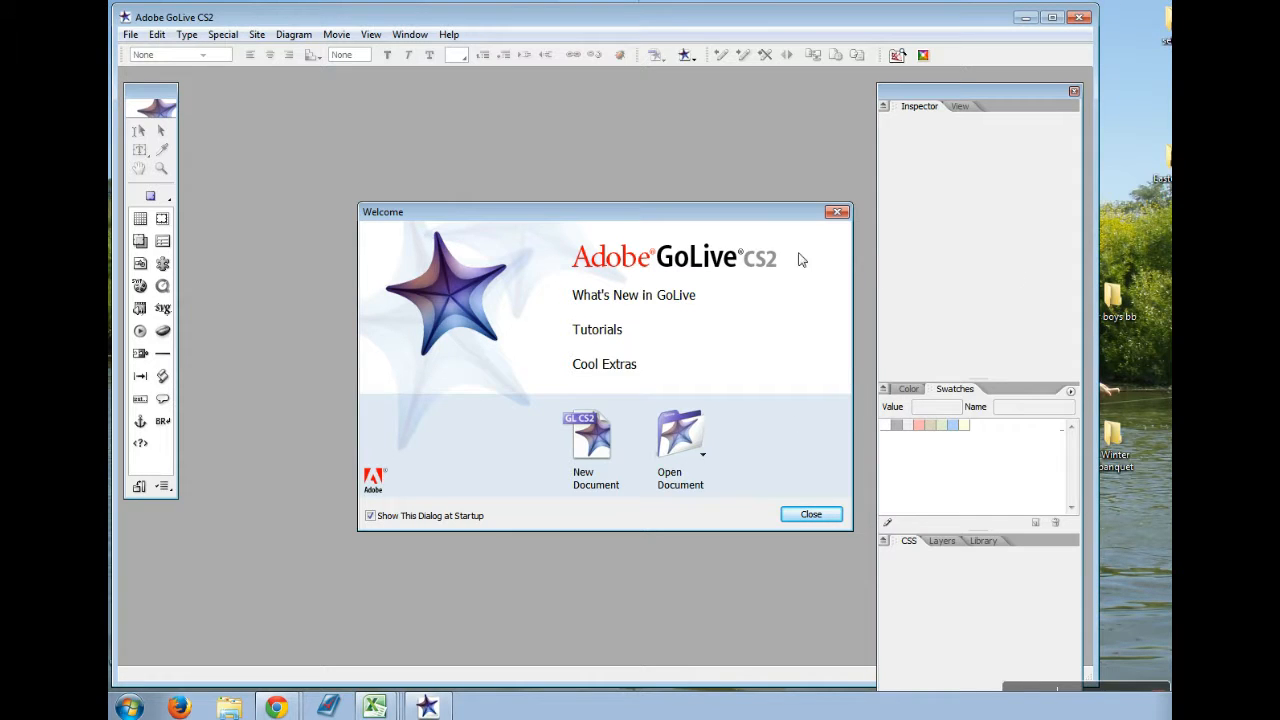
drag(739, 214, 647, 164)
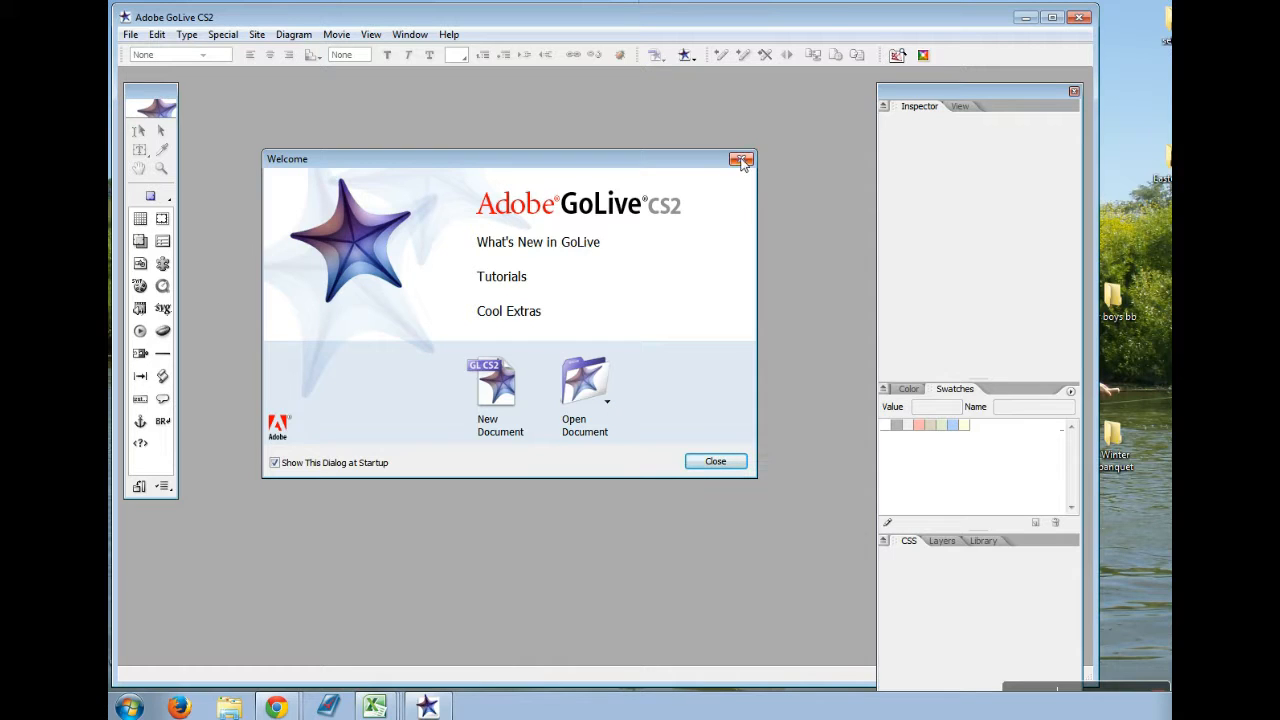
Open Lesson01.site from the Adobe CIB > GoLive > Lessons > Lesson01 folder on the studentresources (U:) drive
click(610, 395)
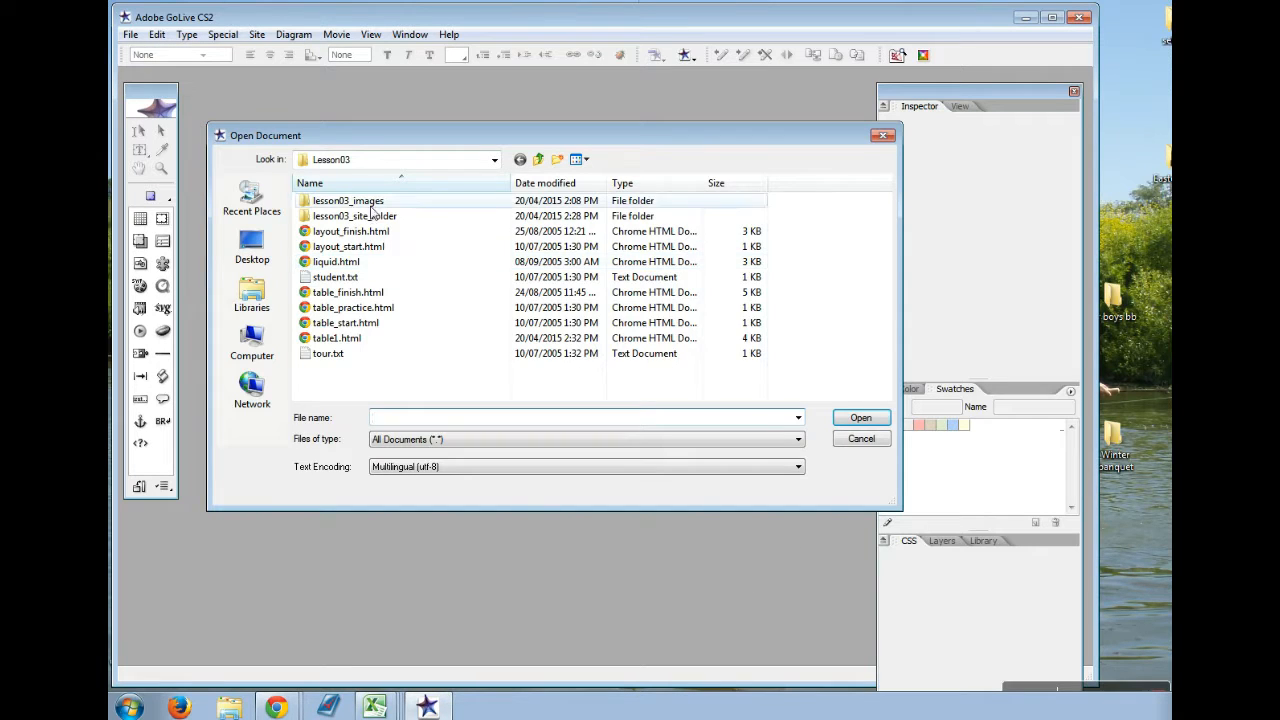
click(253, 345)
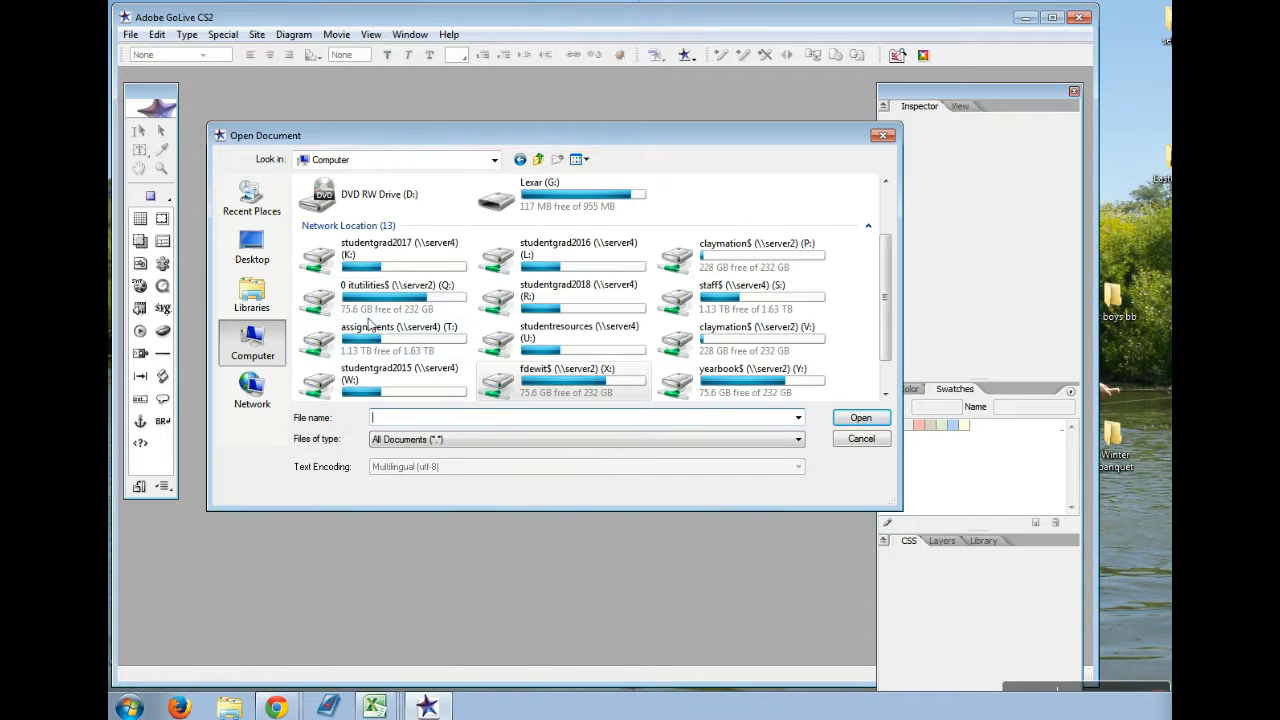
double_click(562, 345)
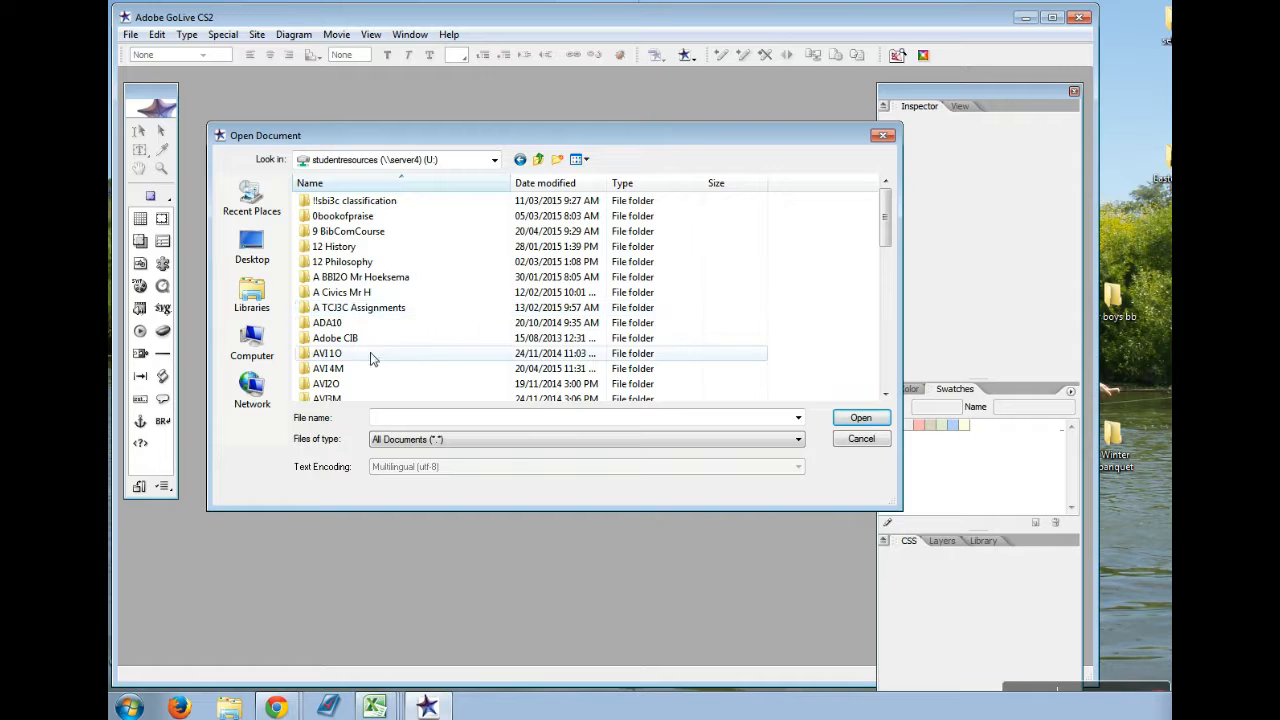
double_click(337, 338)
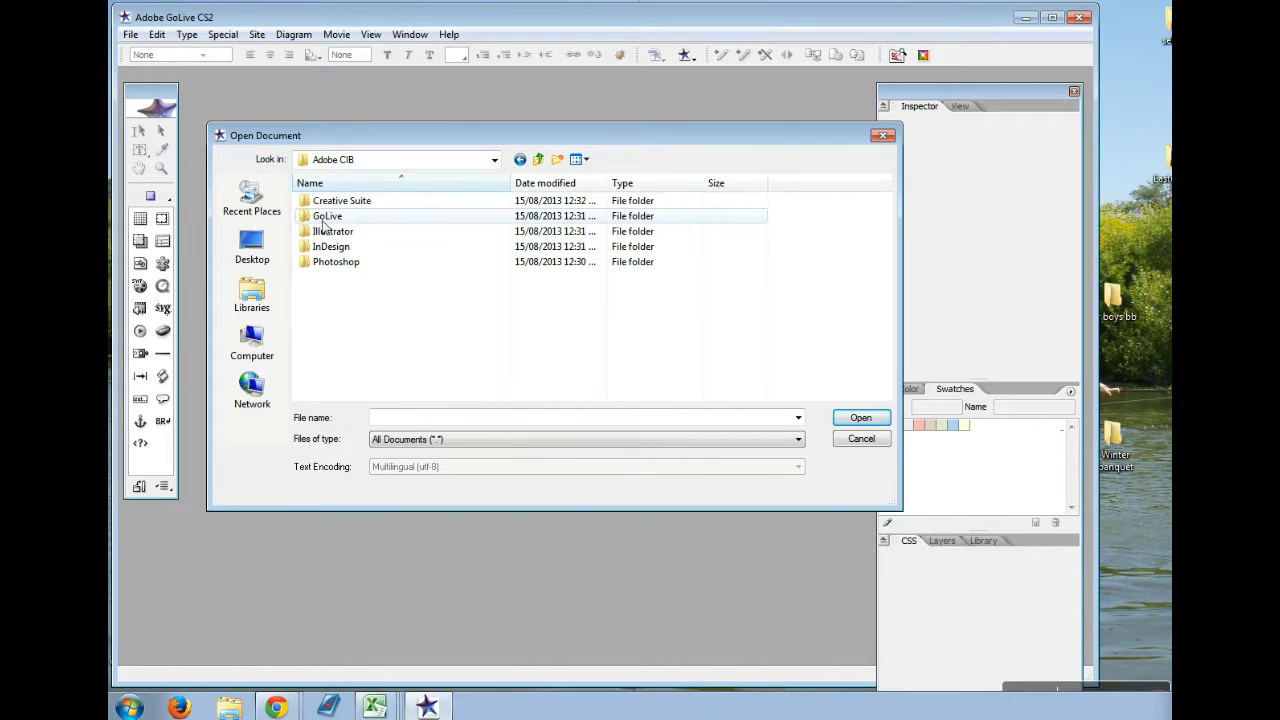
double_click(323, 218)
double_click(326, 247)
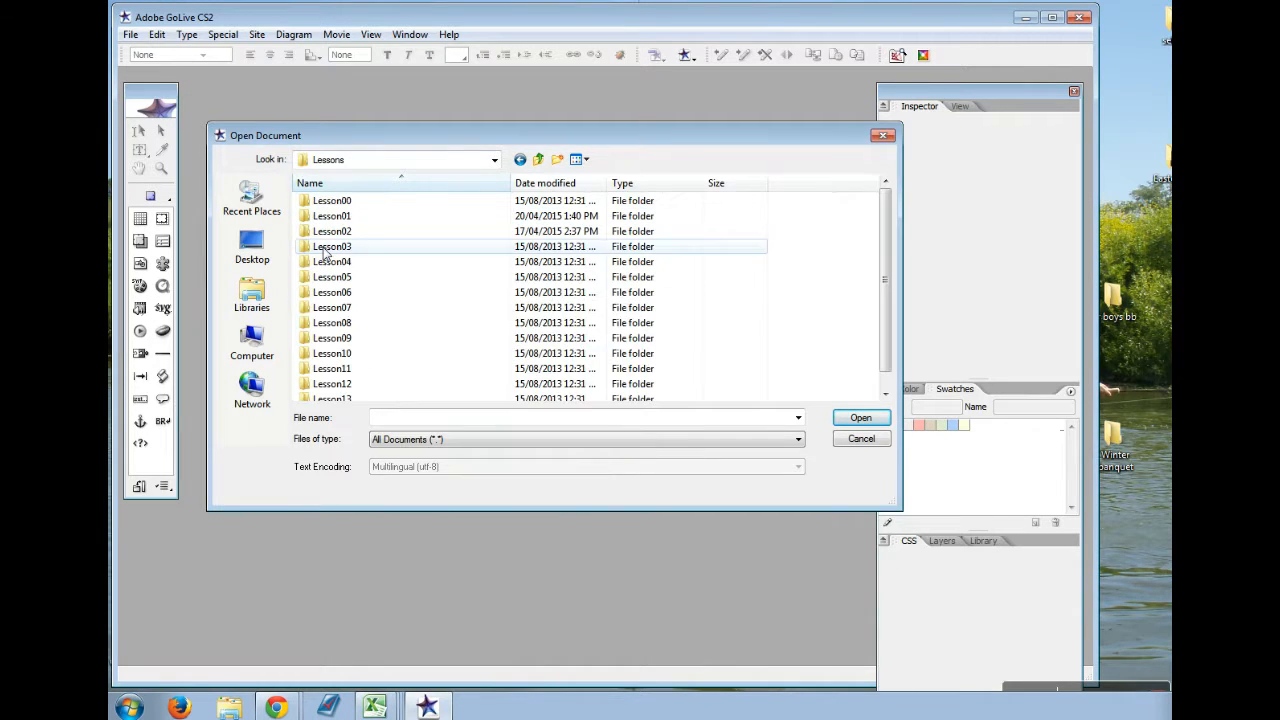
double_click(329, 215)
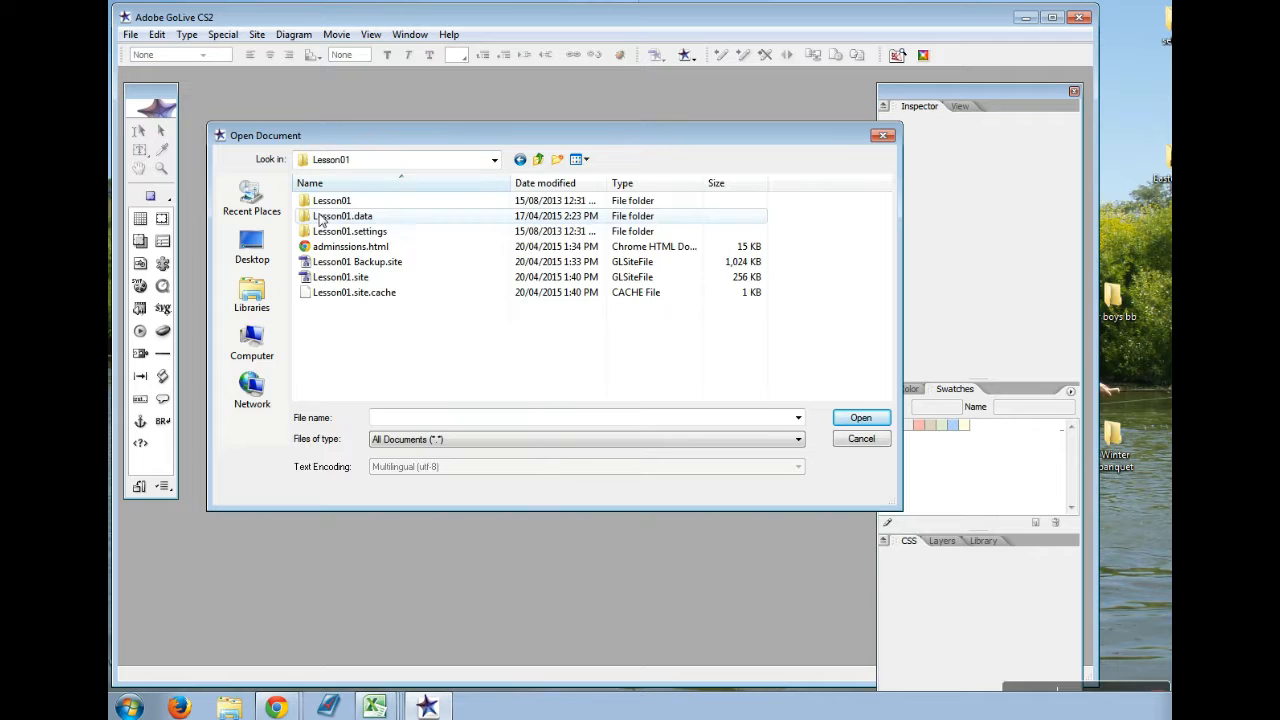
click(344, 281)
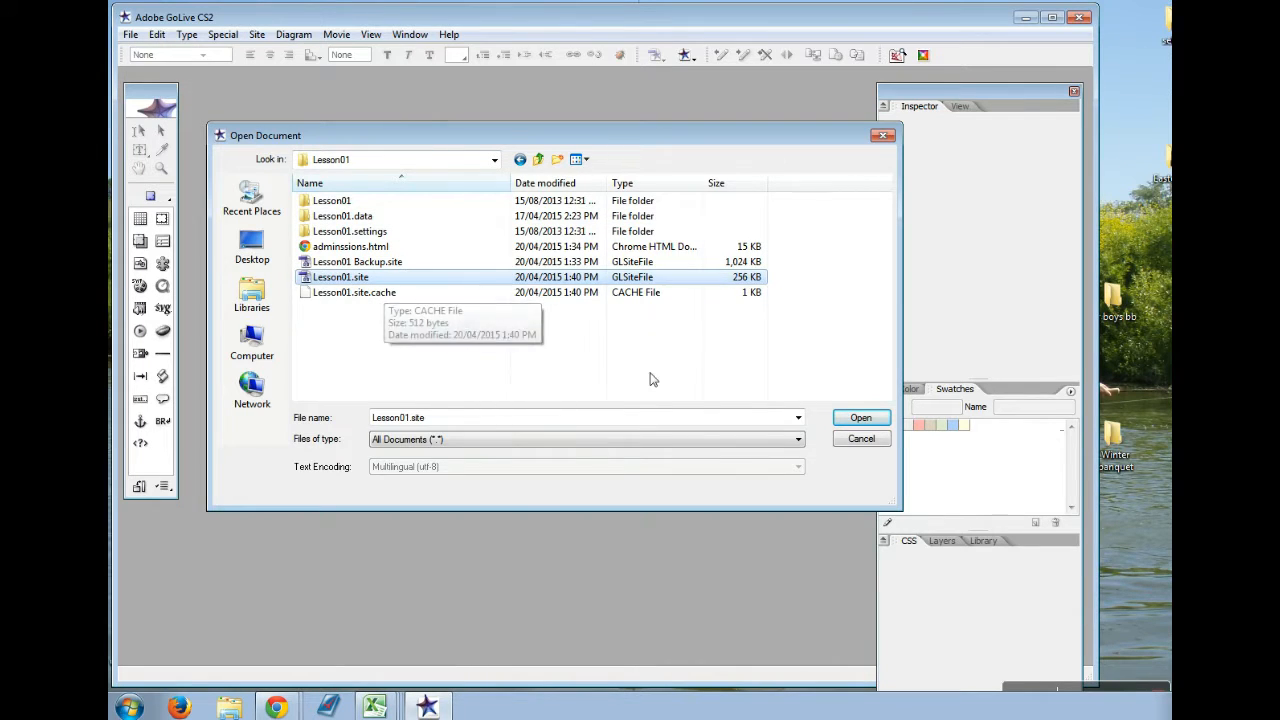
click(880, 419)
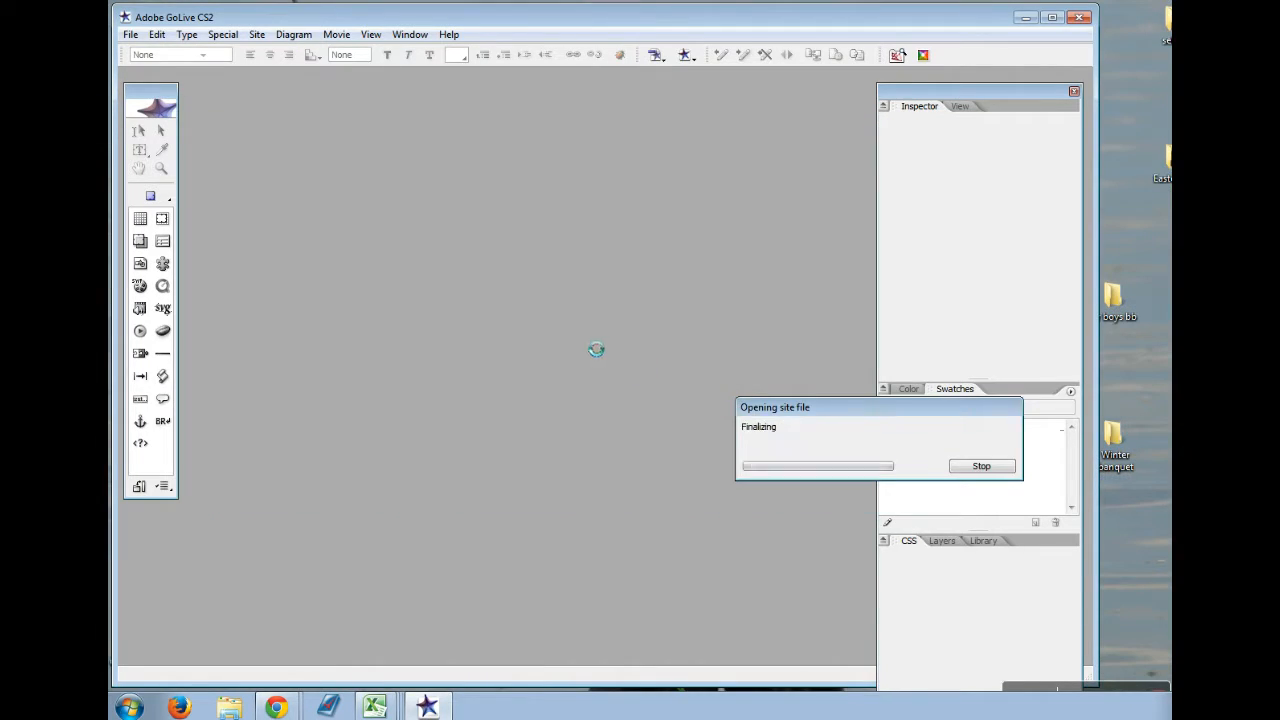
Move the Lesson01.site window higher in the workspace and switch the toolbox to the Smart object set
drag(536, 268, 524, 182)
click(239, 267)
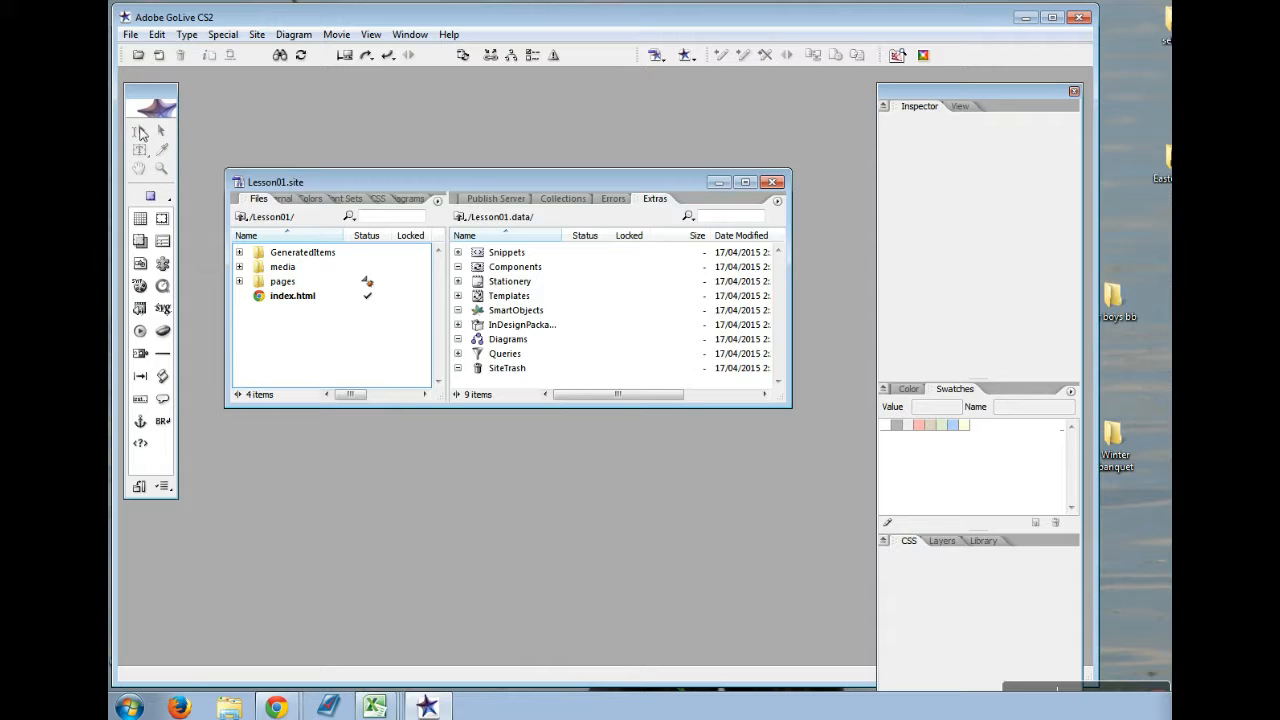
click(171, 199)
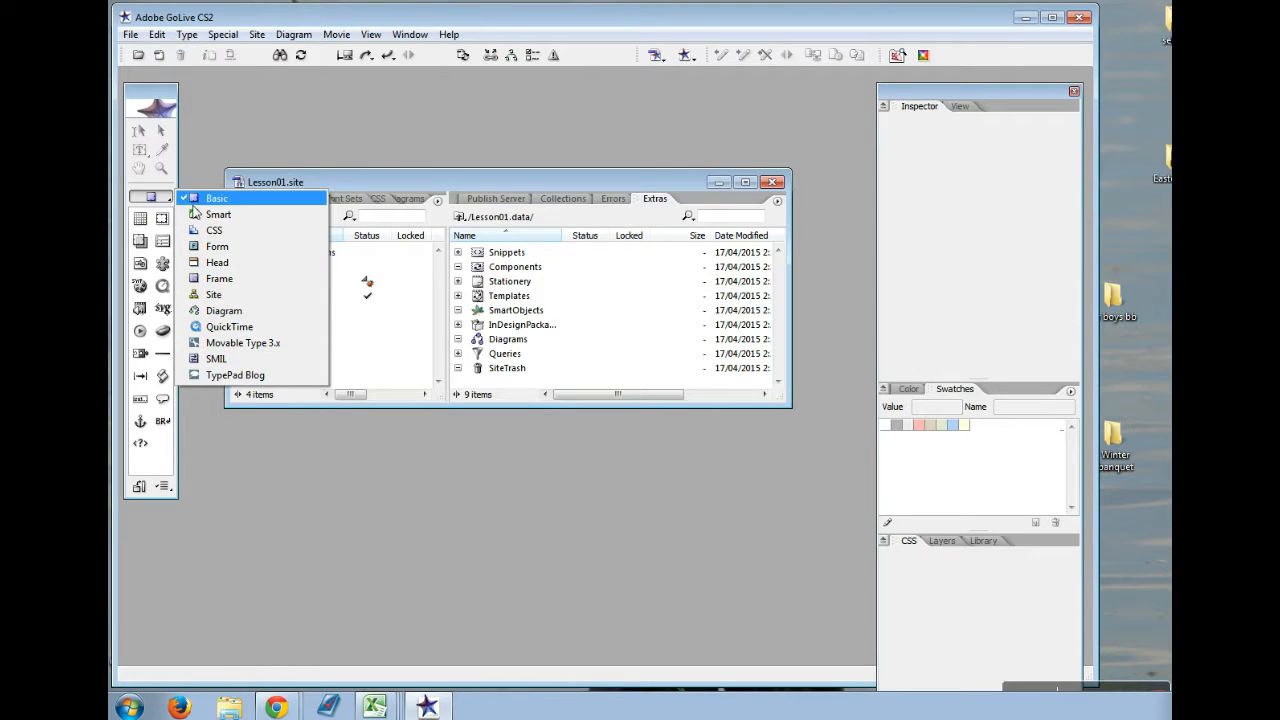
click(205, 214)
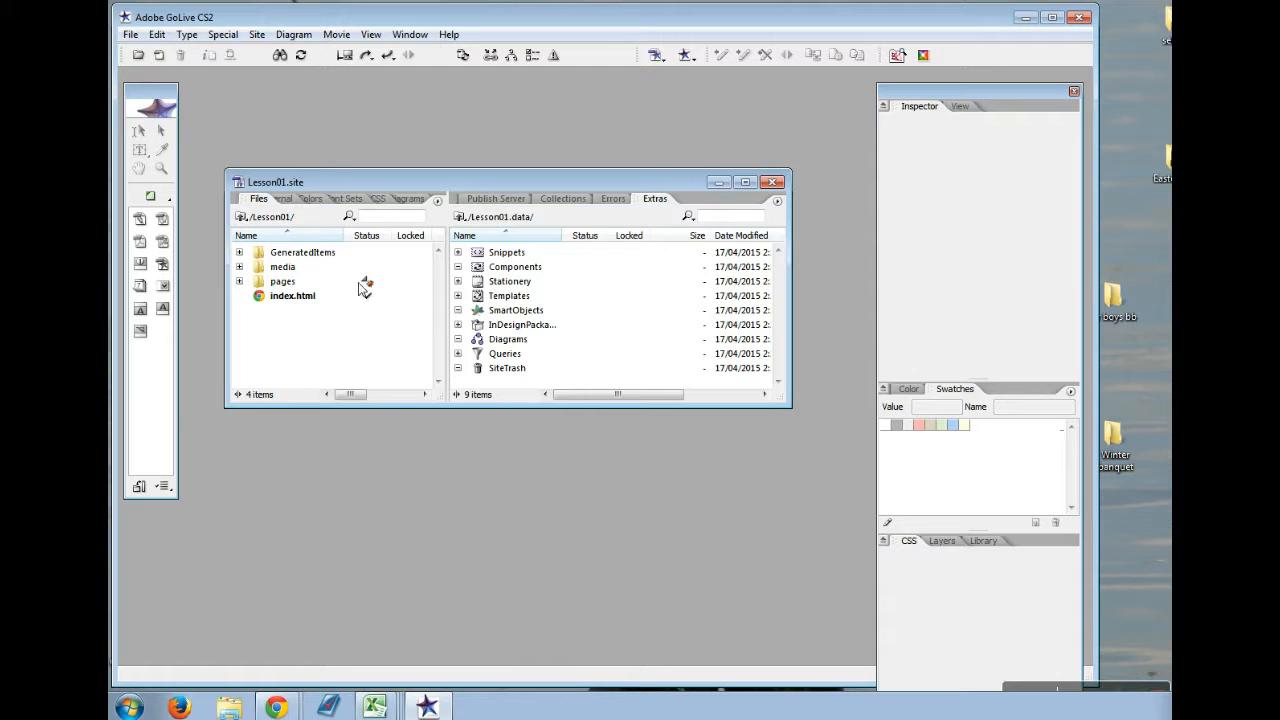
Expand the site's pages folder, view the finished index.html page in layout, and close it
click(240, 281)
click(318, 297)
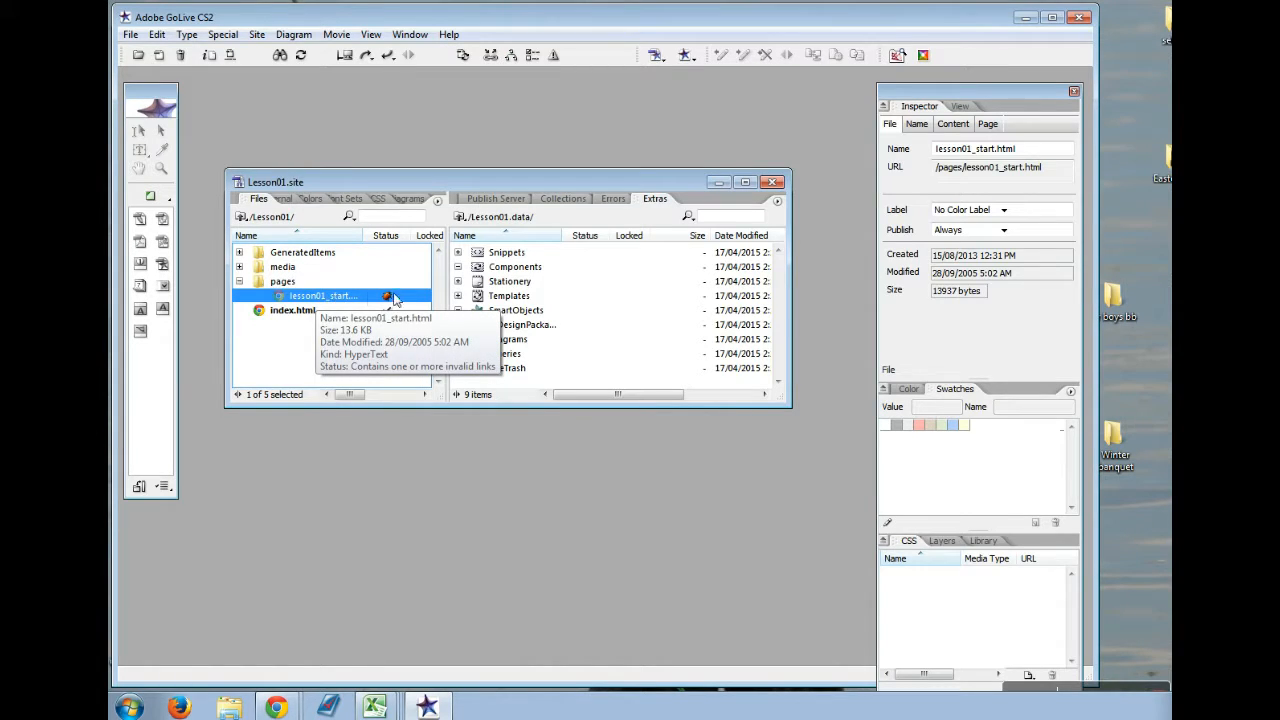
click(294, 311)
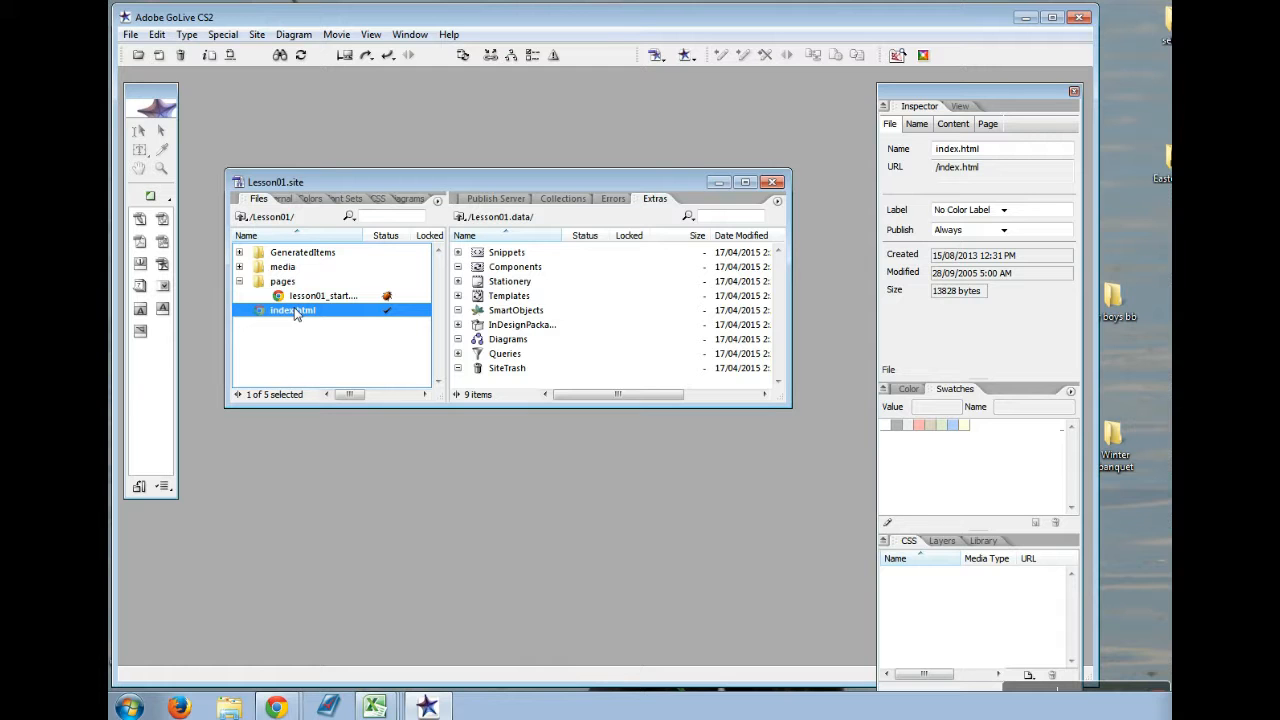
double_click(294, 311)
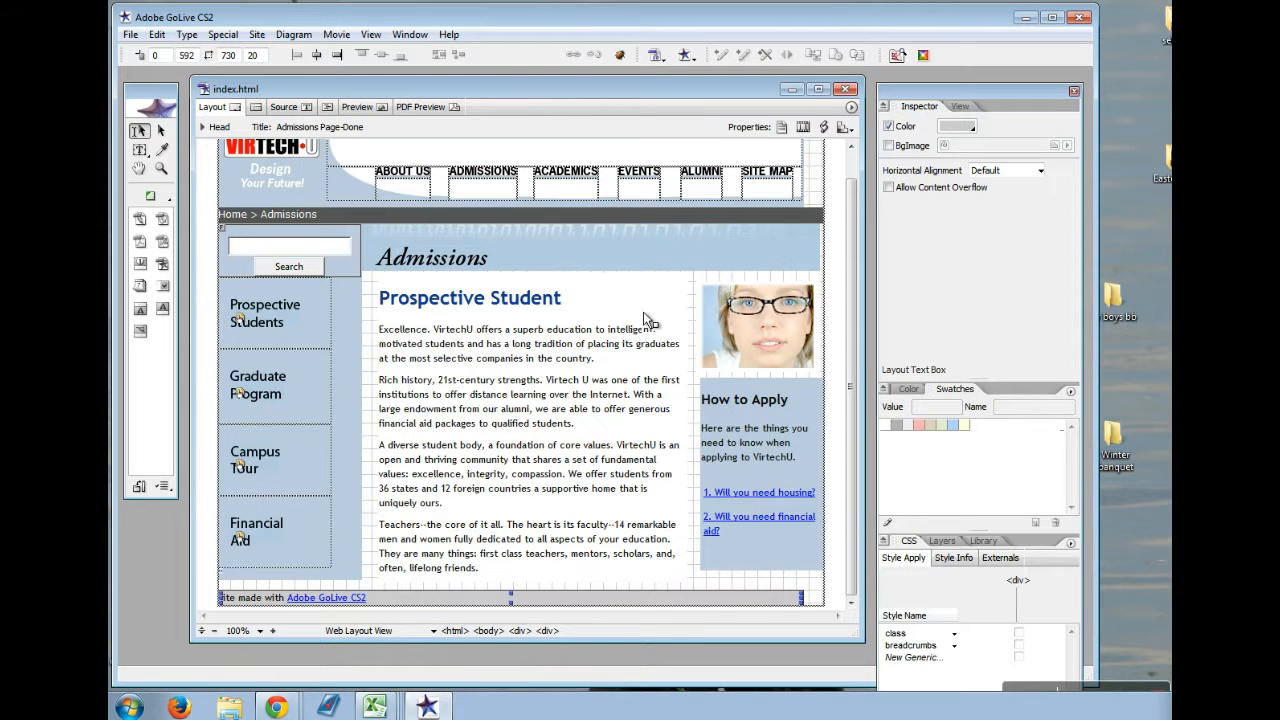
scroll(540, 393, up, 1)
click(845, 89)
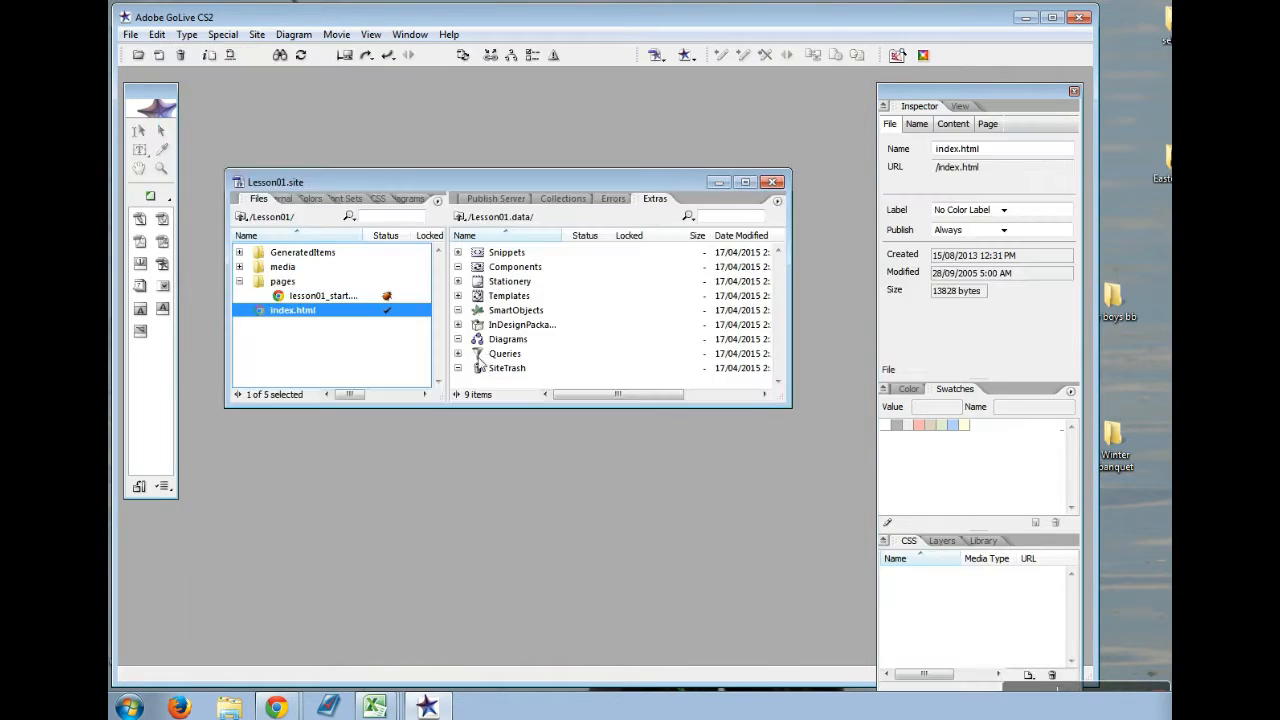
Open lesson01_start.html from the pages folder, then enlarge and reposition its document window
click(326, 296)
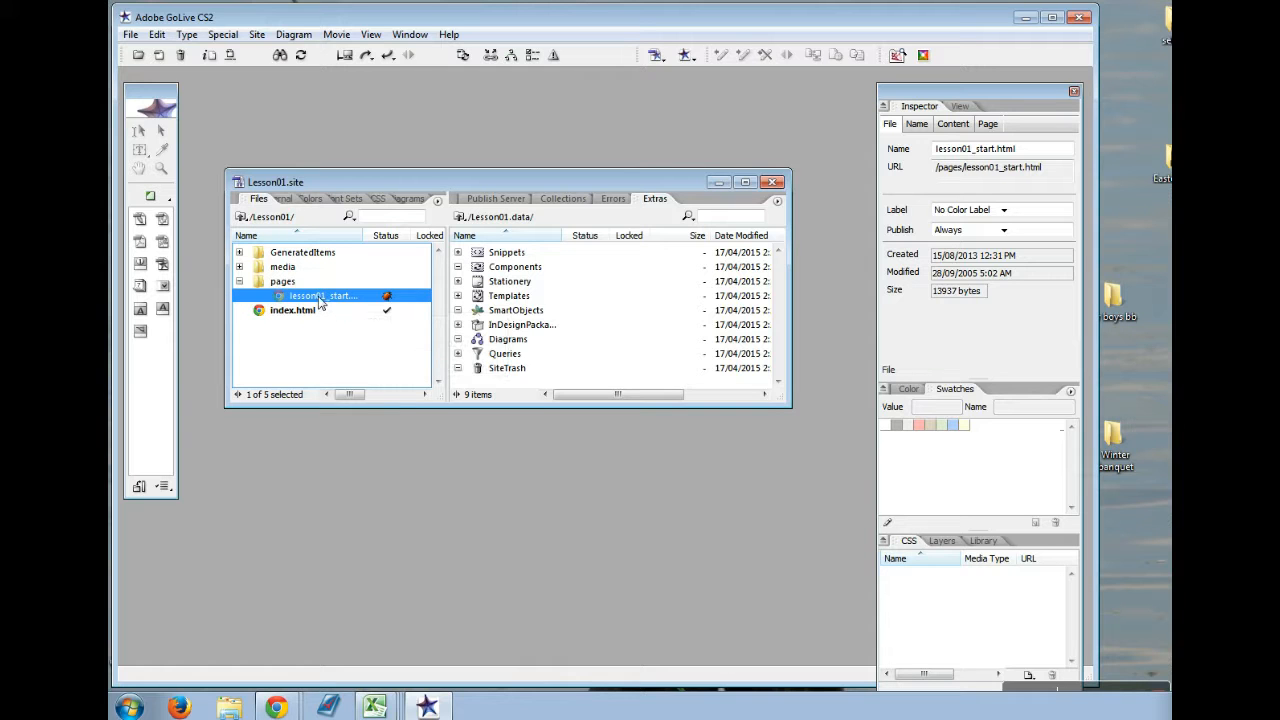
double_click(324, 297)
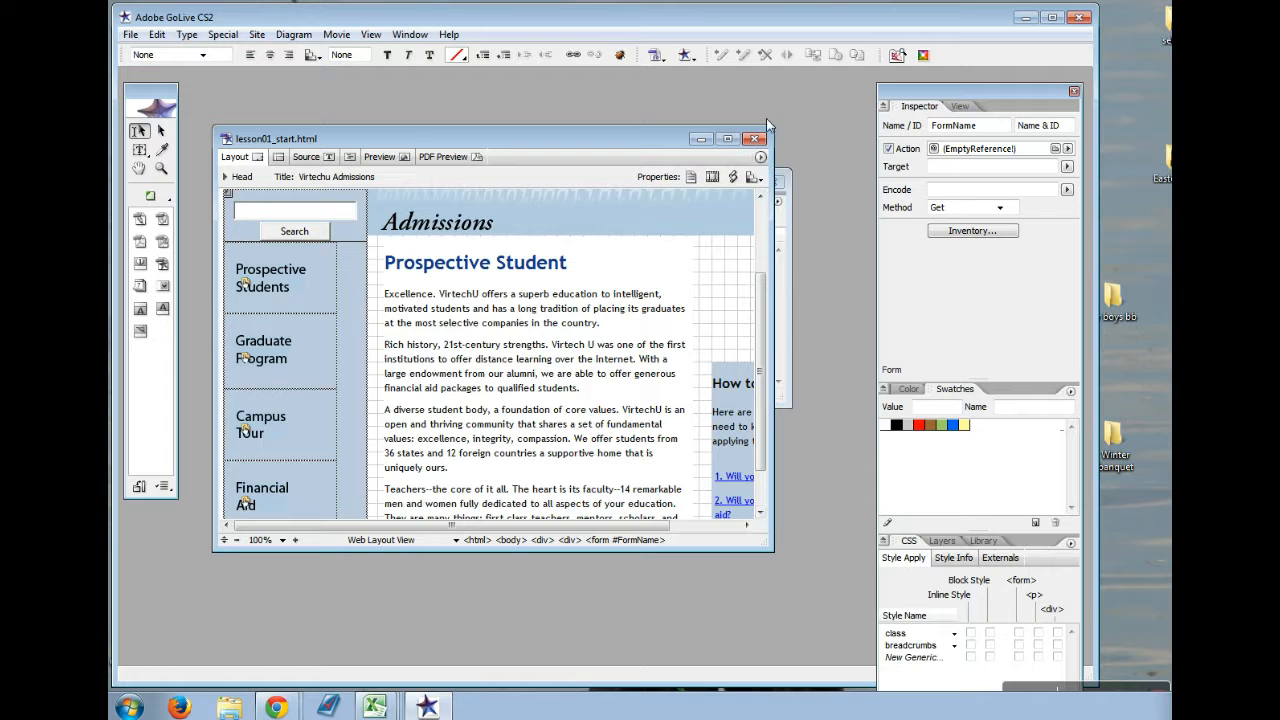
drag(777, 130, 840, 80)
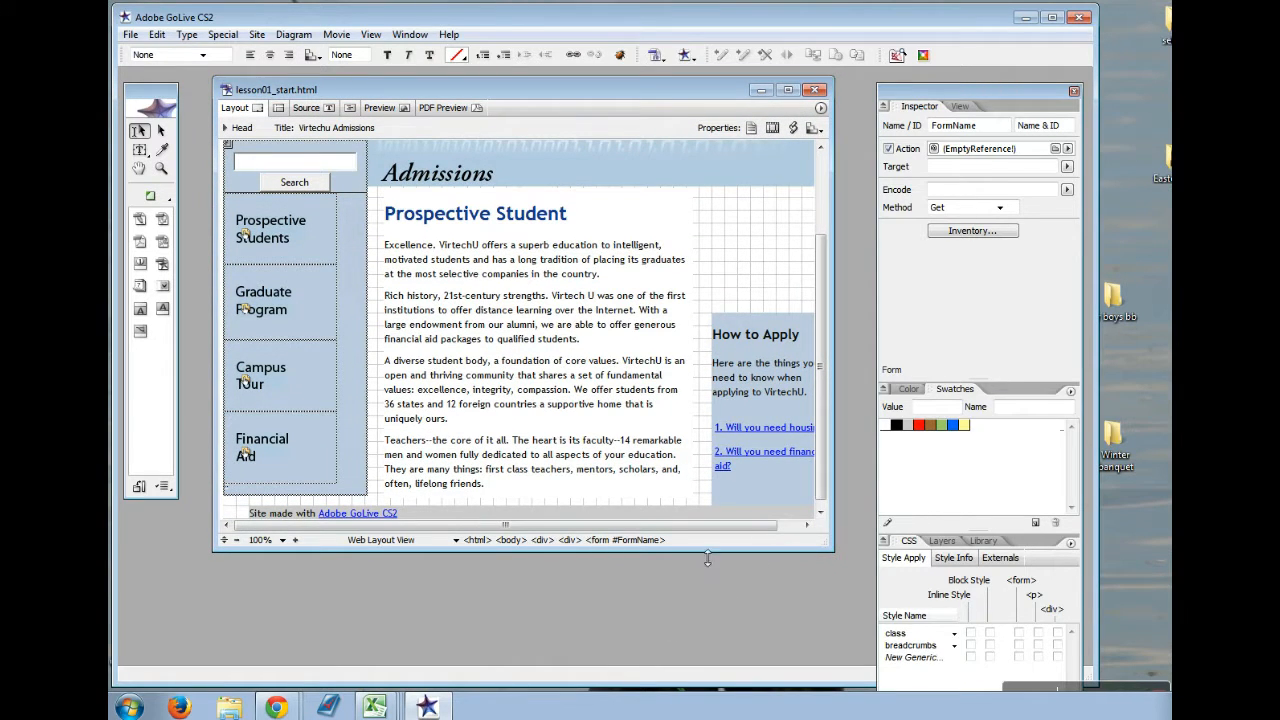
drag(707, 558, 707, 665)
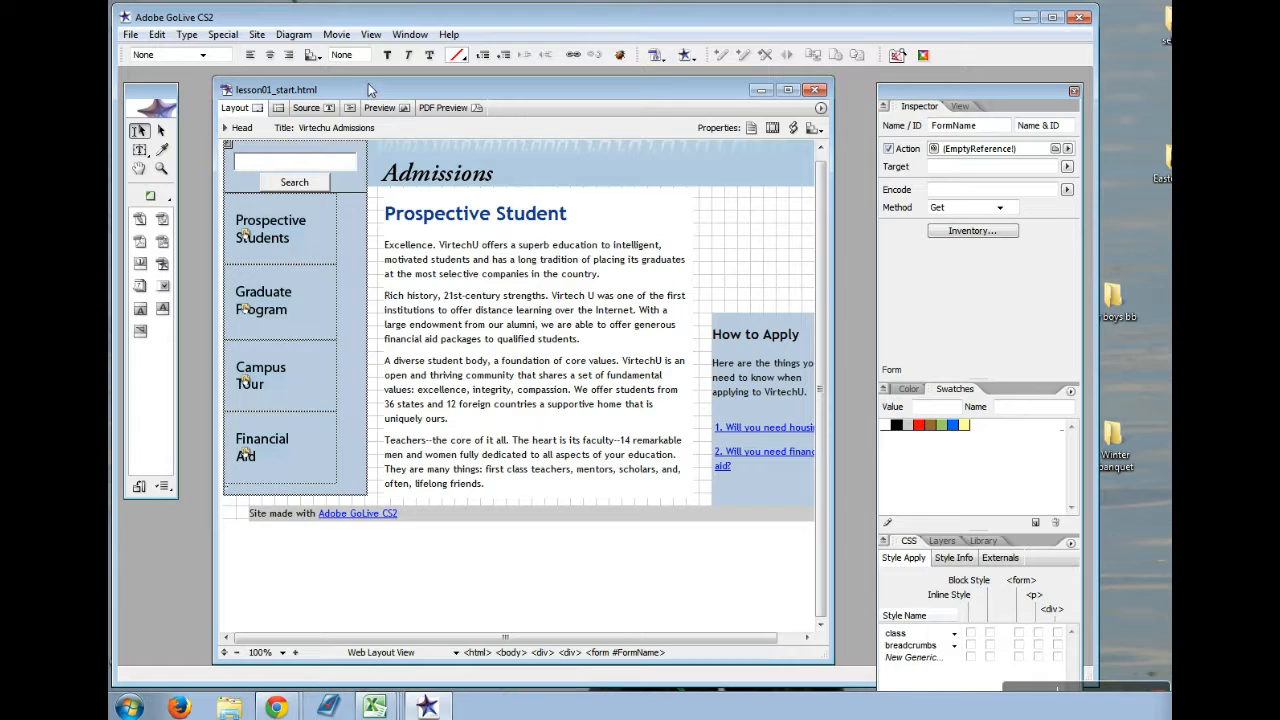
drag(369, 91, 371, 128)
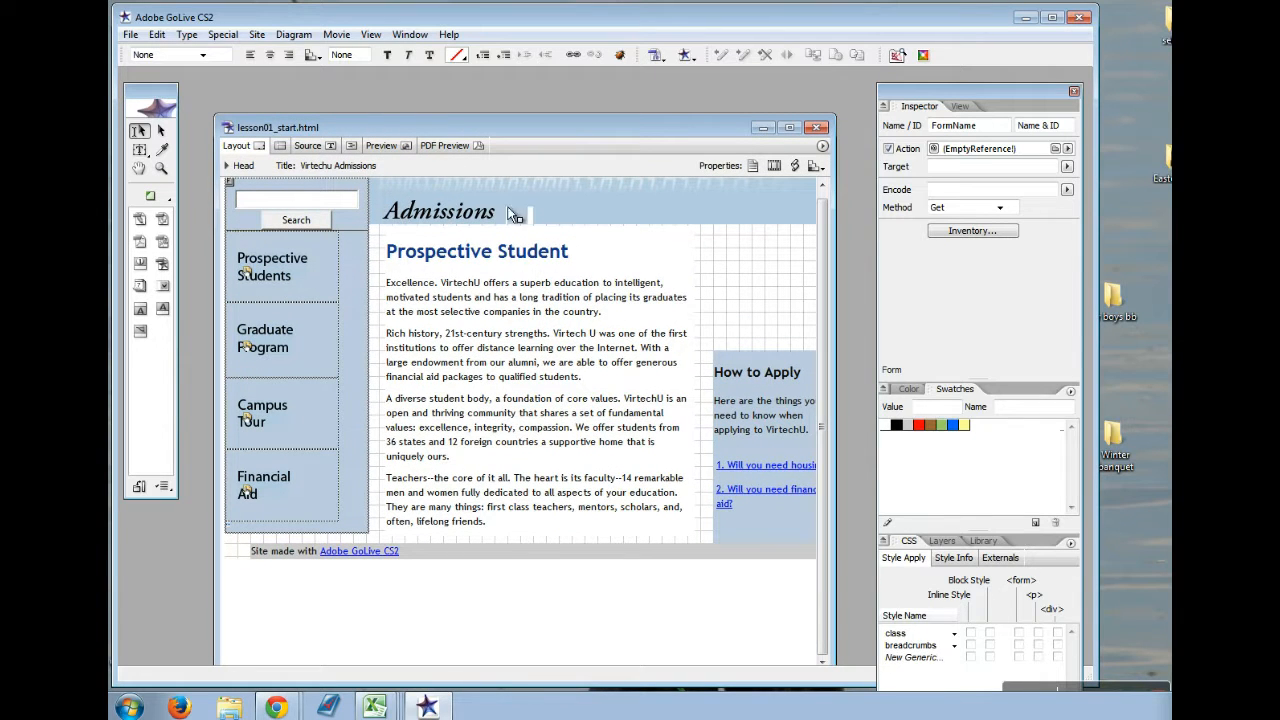
Save the page as adminssions.html in the Lesson01 folder, overwriting the existing file, and move its window back up
click(130, 34)
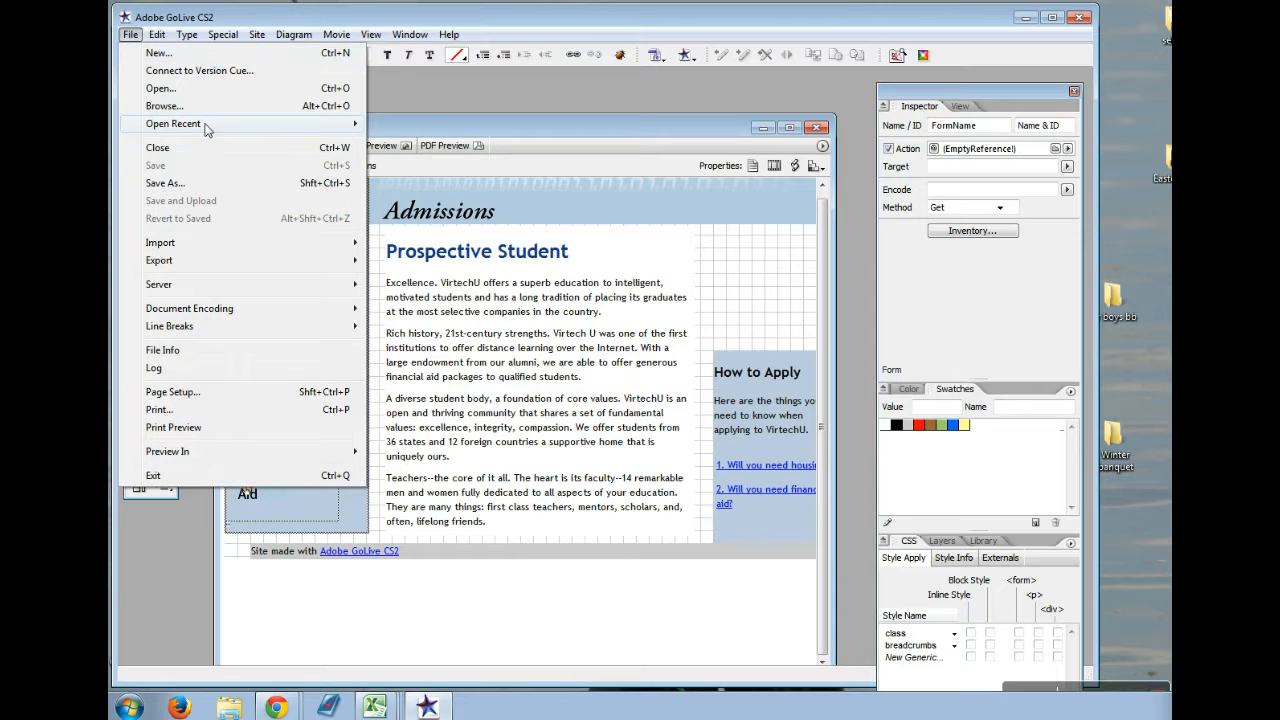
click(200, 185)
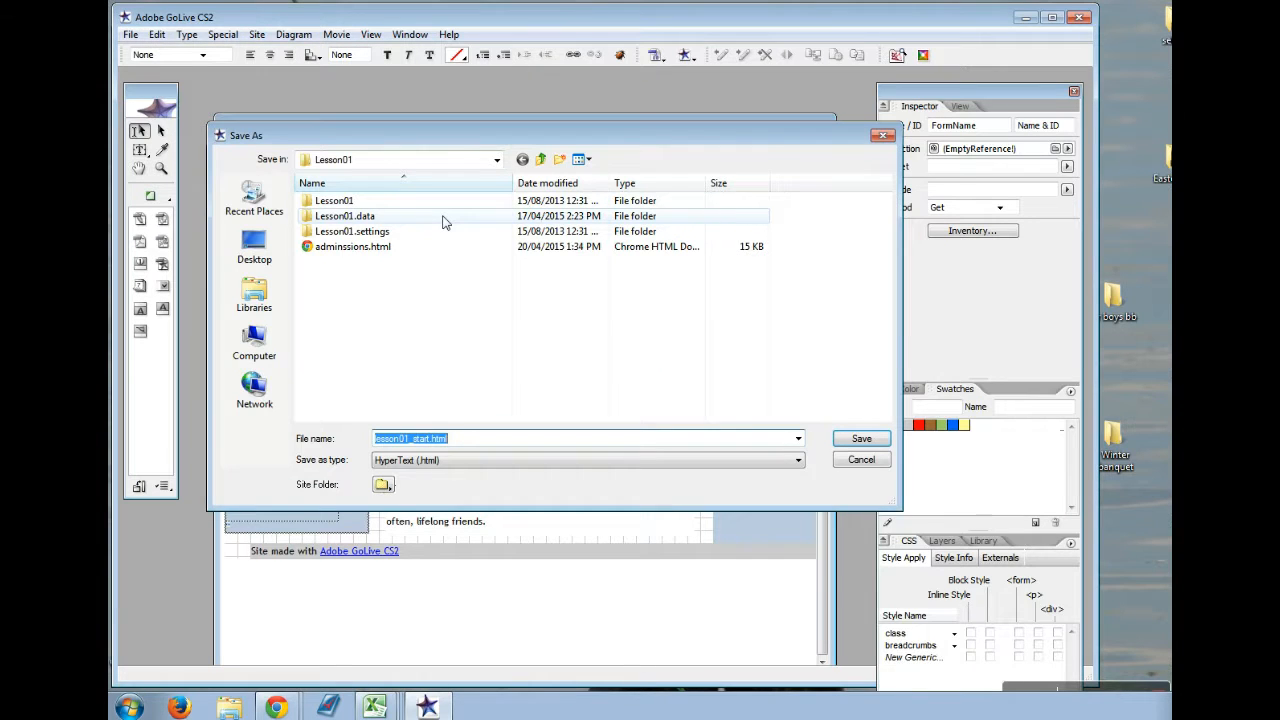
double_click(353, 246)
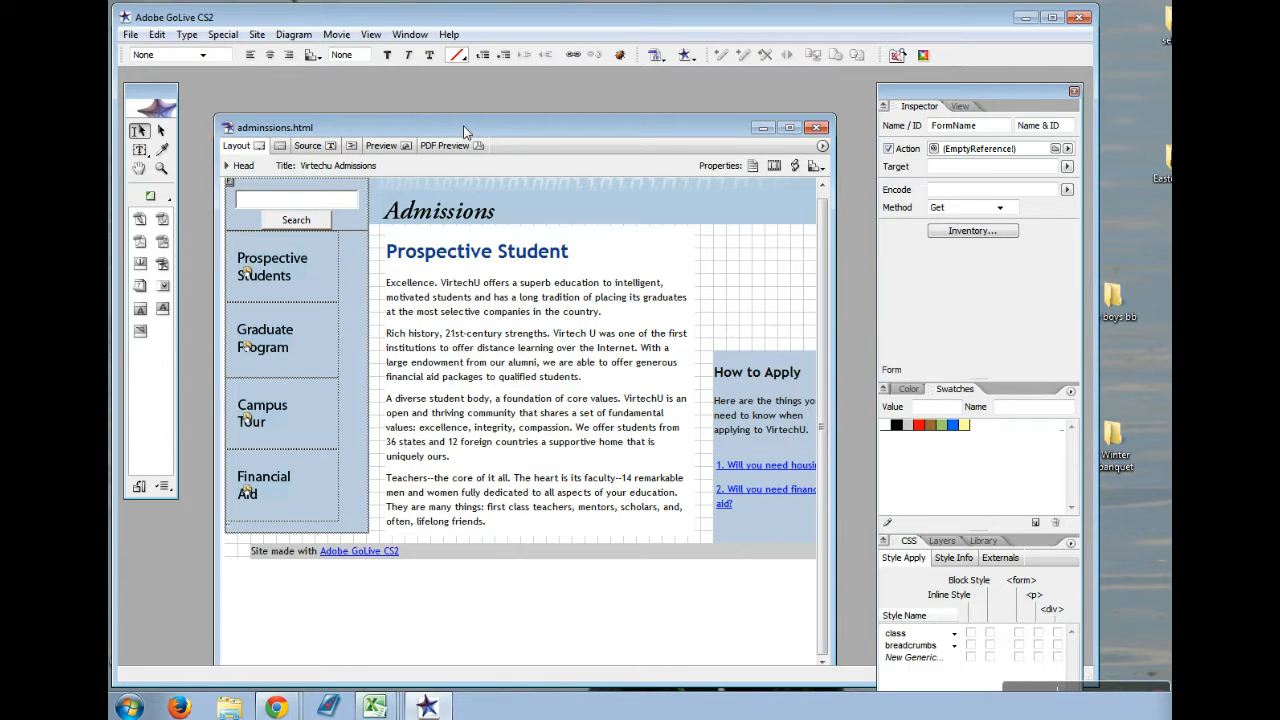
drag(465, 132, 457, 97)
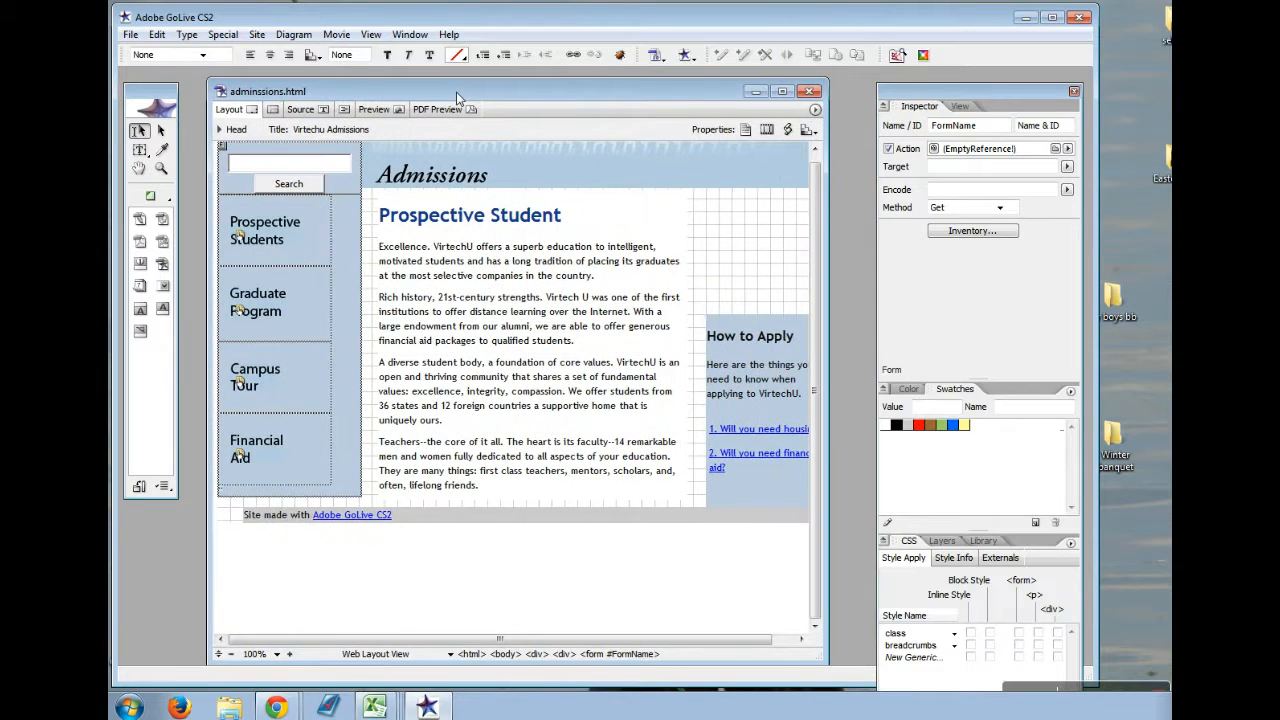
Magnify the adminssions.html page to 200% and examine its header, body text and sidebar with the Hand tool
click(277, 655)
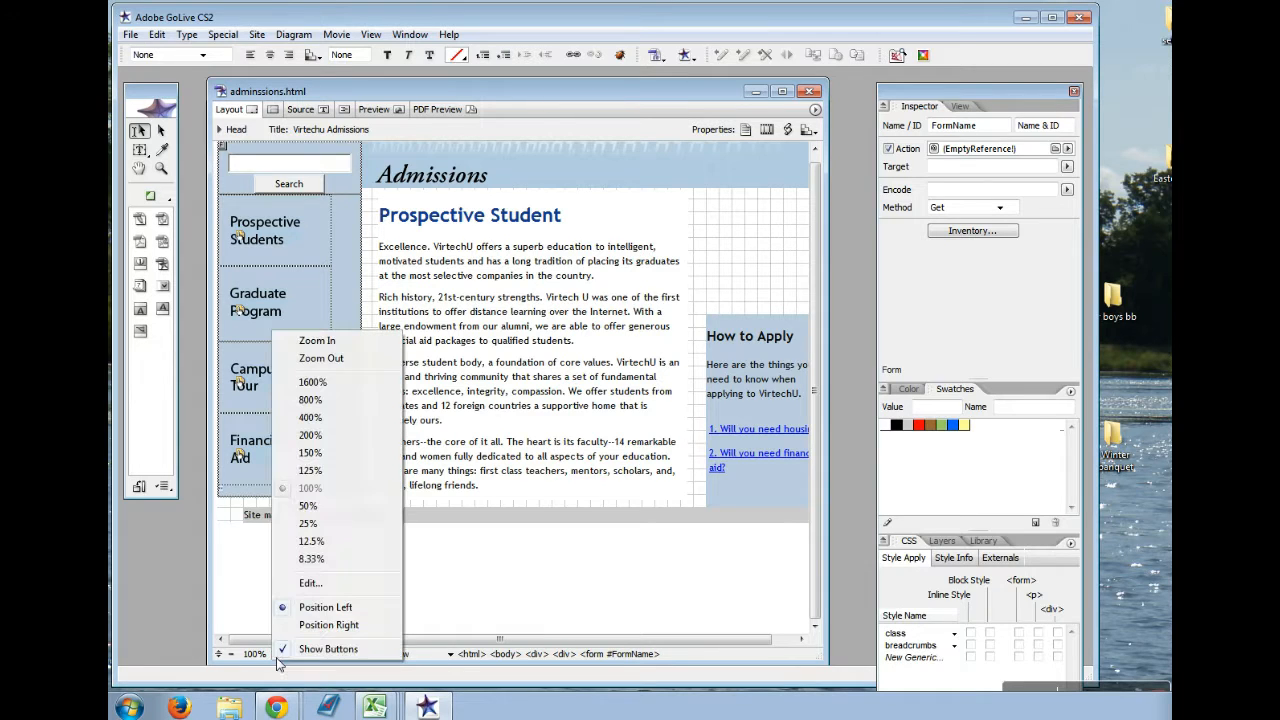
click(330, 438)
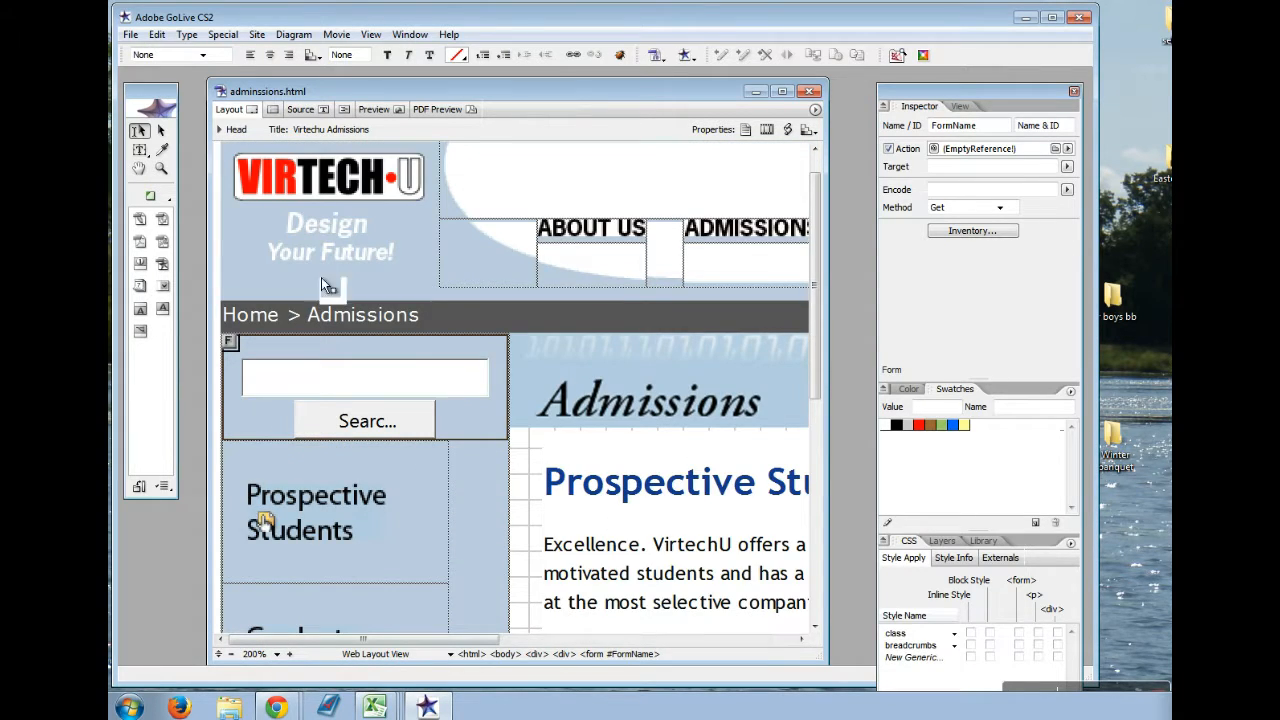
click(139, 168)
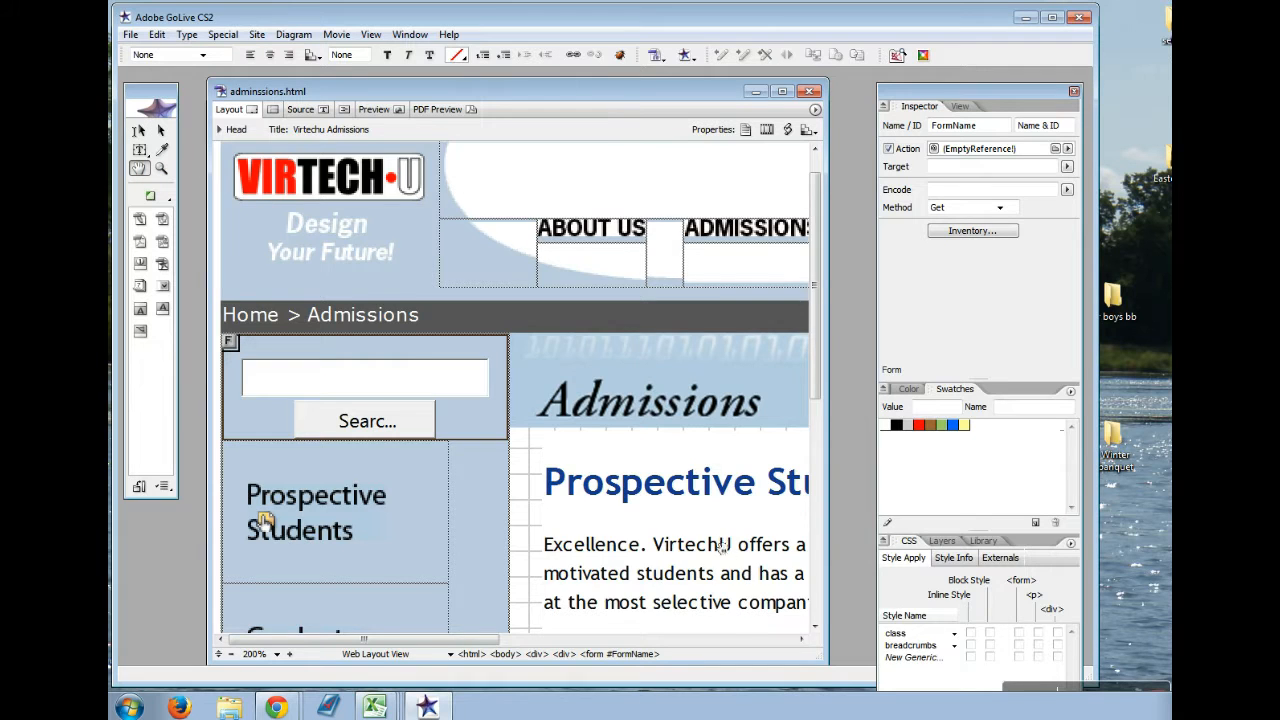
drag(740, 570, 522, 298)
drag(737, 513, 510, 327)
drag(566, 176, 573, 445)
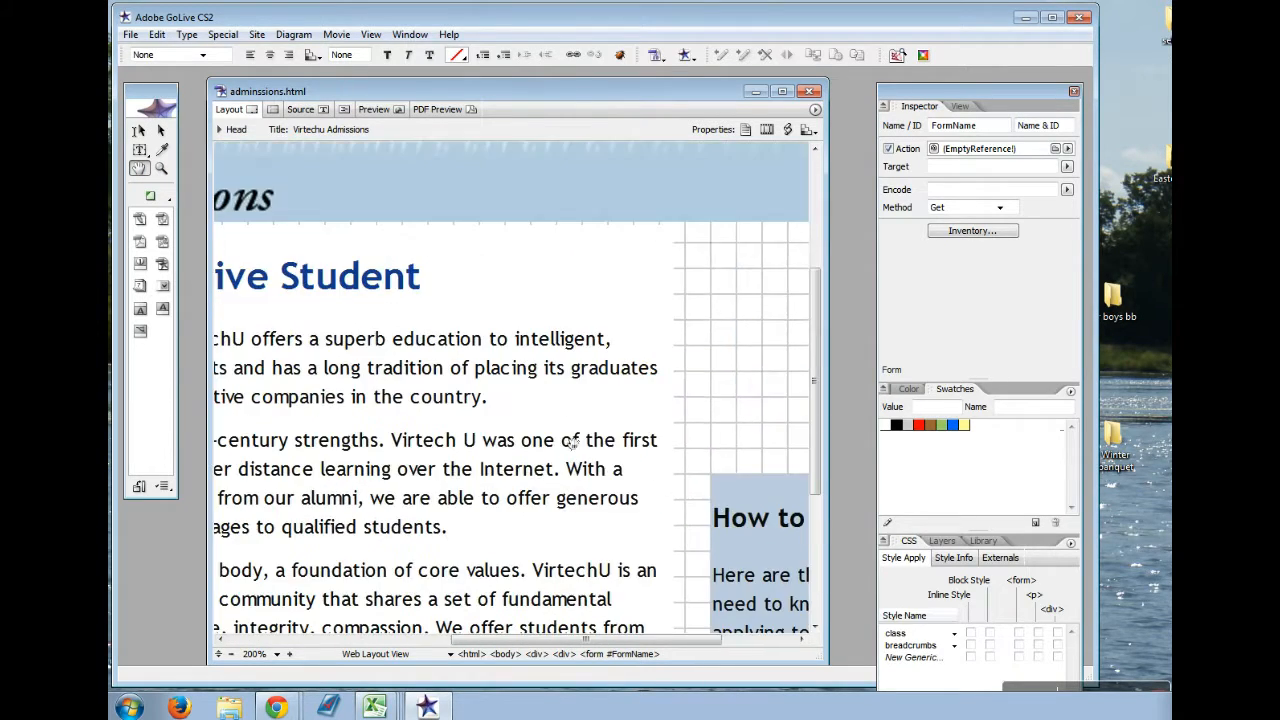
drag(652, 286, 527, 415)
drag(557, 319, 713, 403)
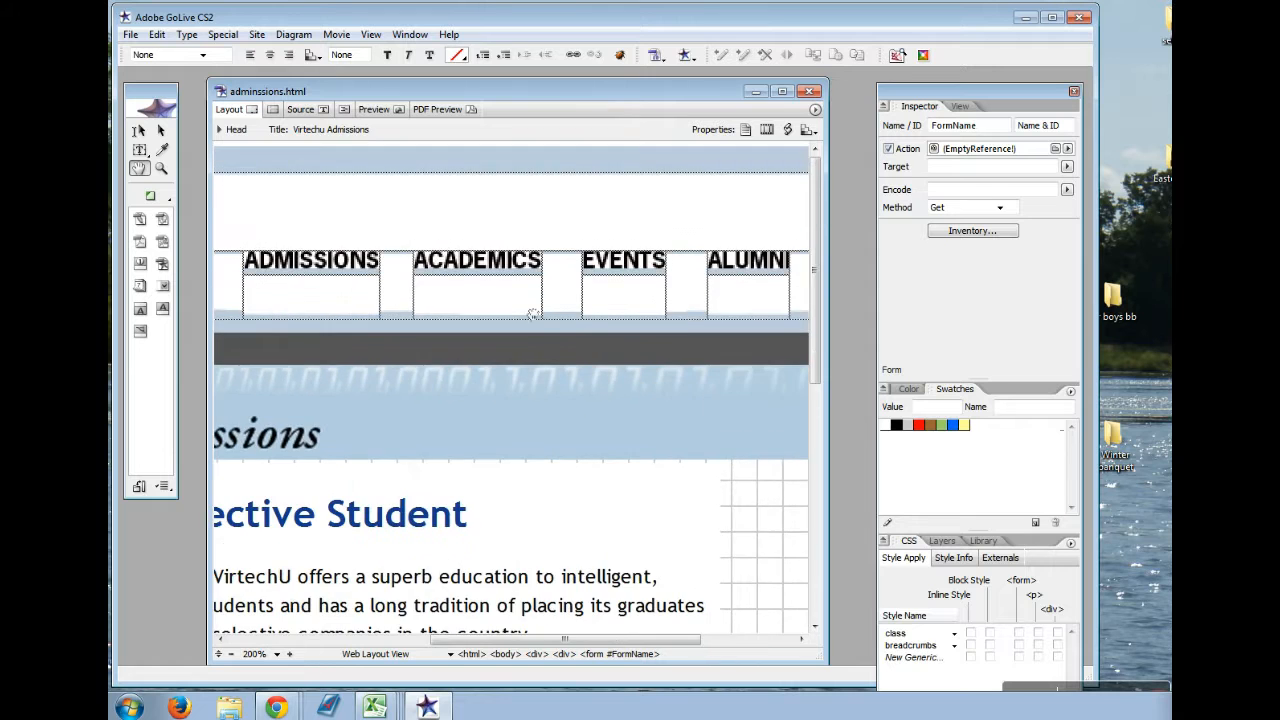
drag(340, 300, 608, 247)
drag(370, 430, 545, 318)
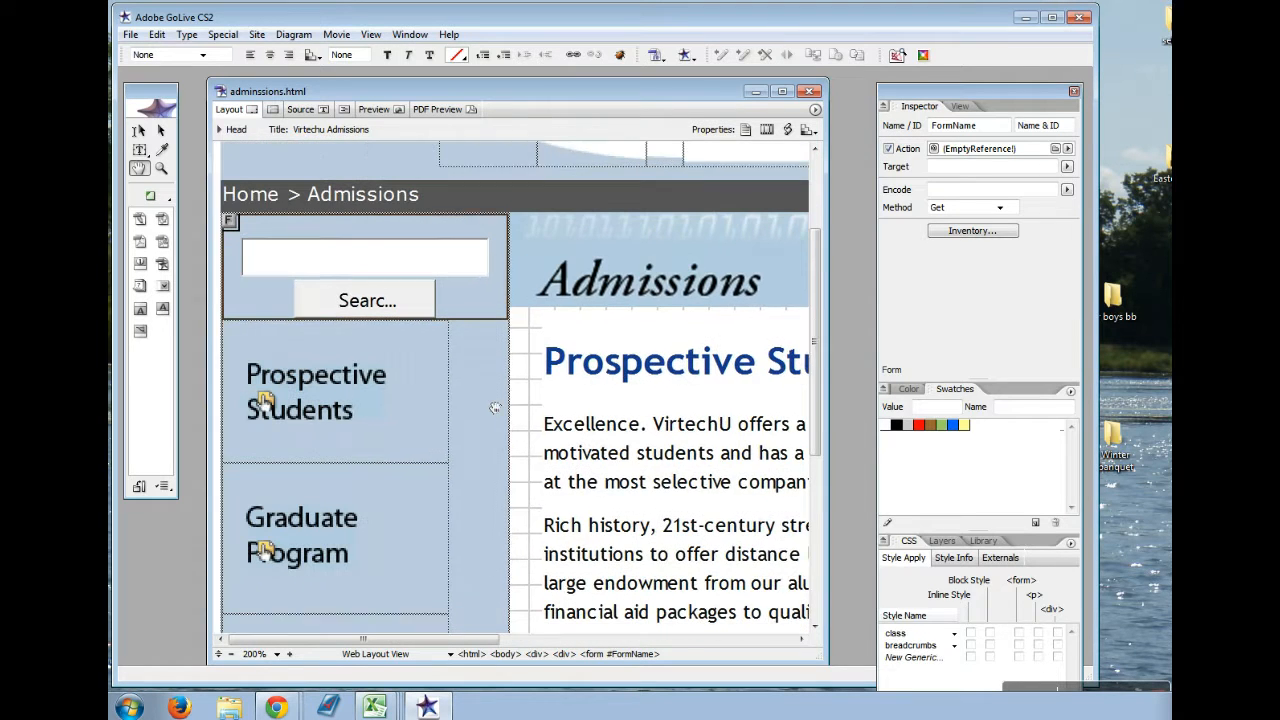
Magnify the Prospective Students sidebar link with the Zoom tool, and step the magnification back out until the page header shows
click(161, 168)
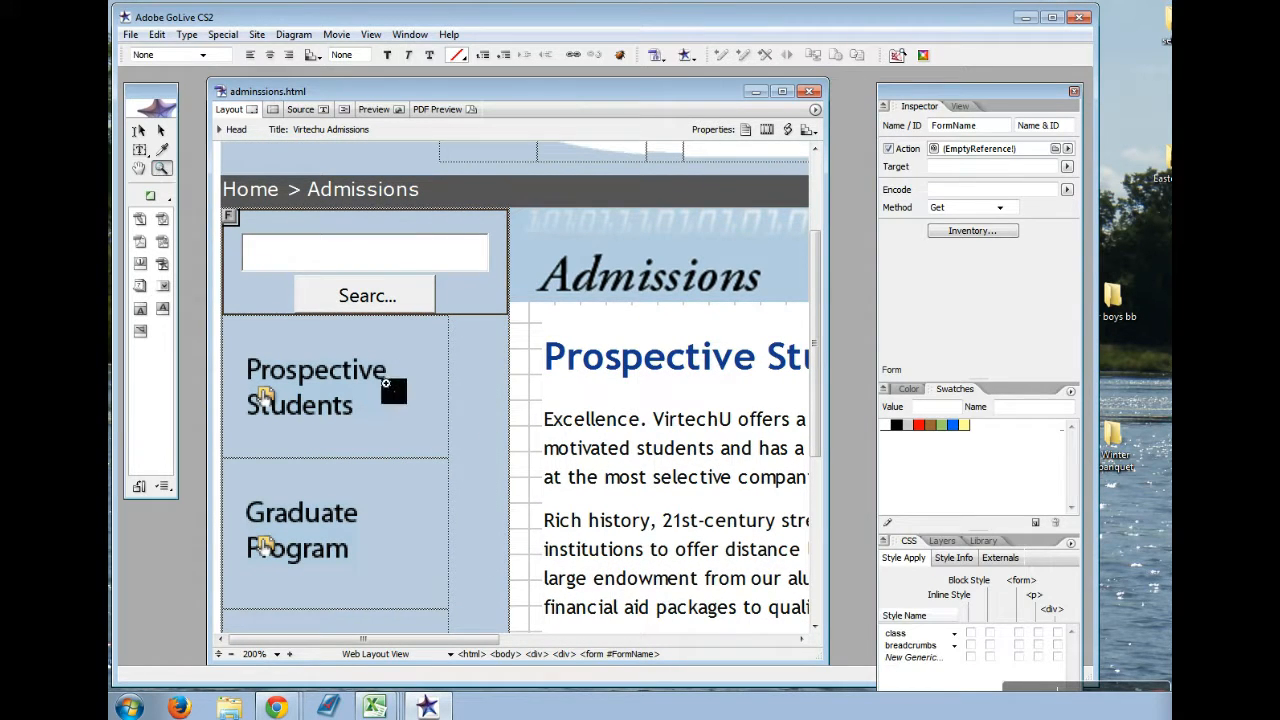
drag(401, 356, 287, 426)
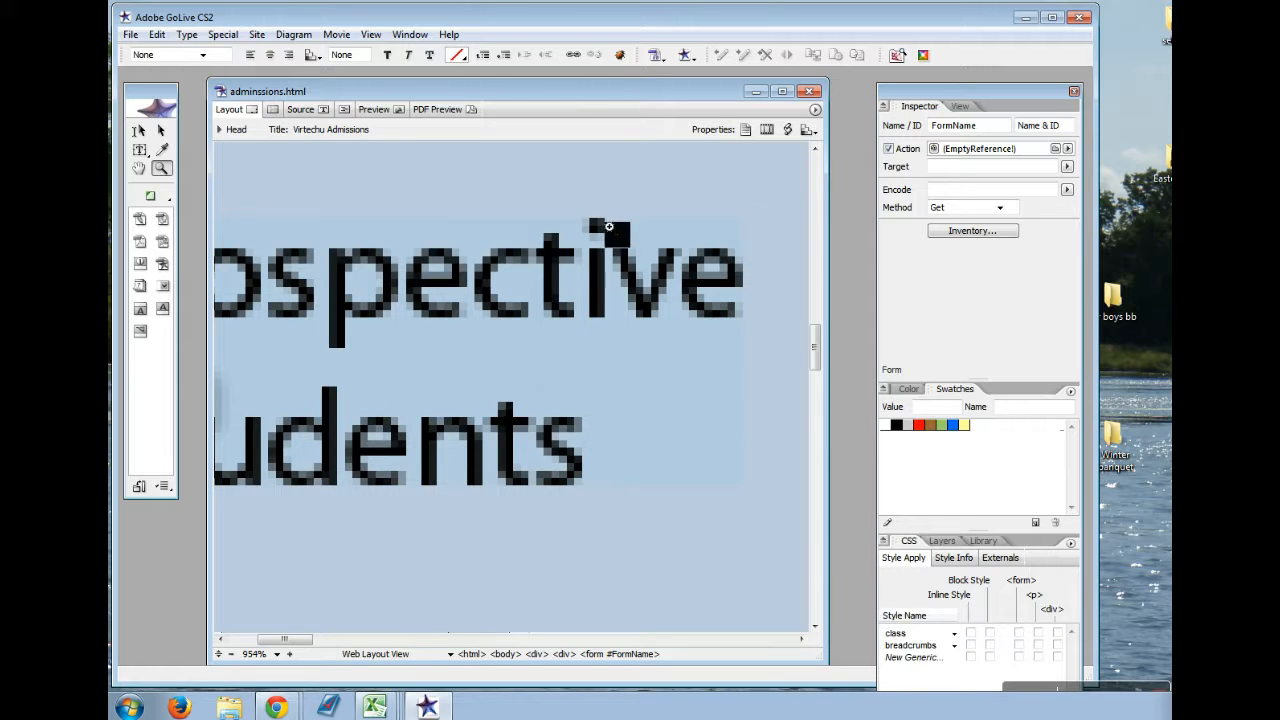
click(232, 655)
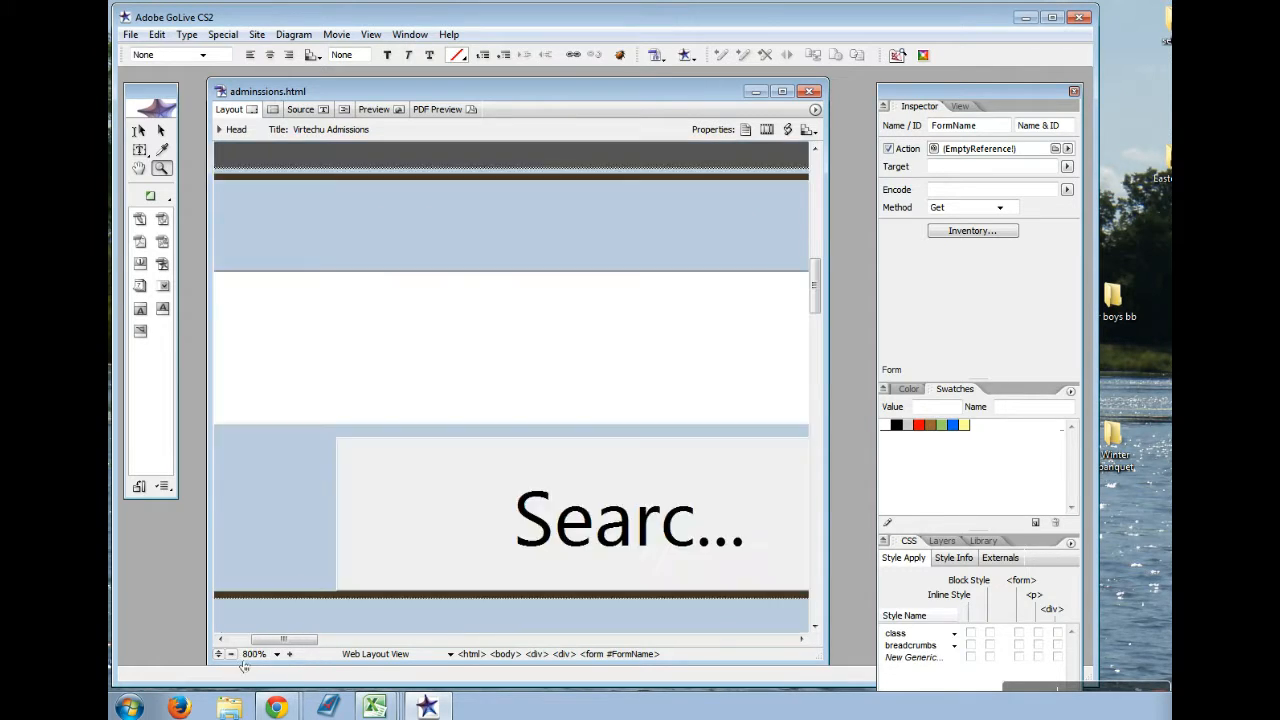
click(232, 655)
click(232, 655)
click(232, 655)
click(232, 655)
click(232, 655)
click(232, 655)
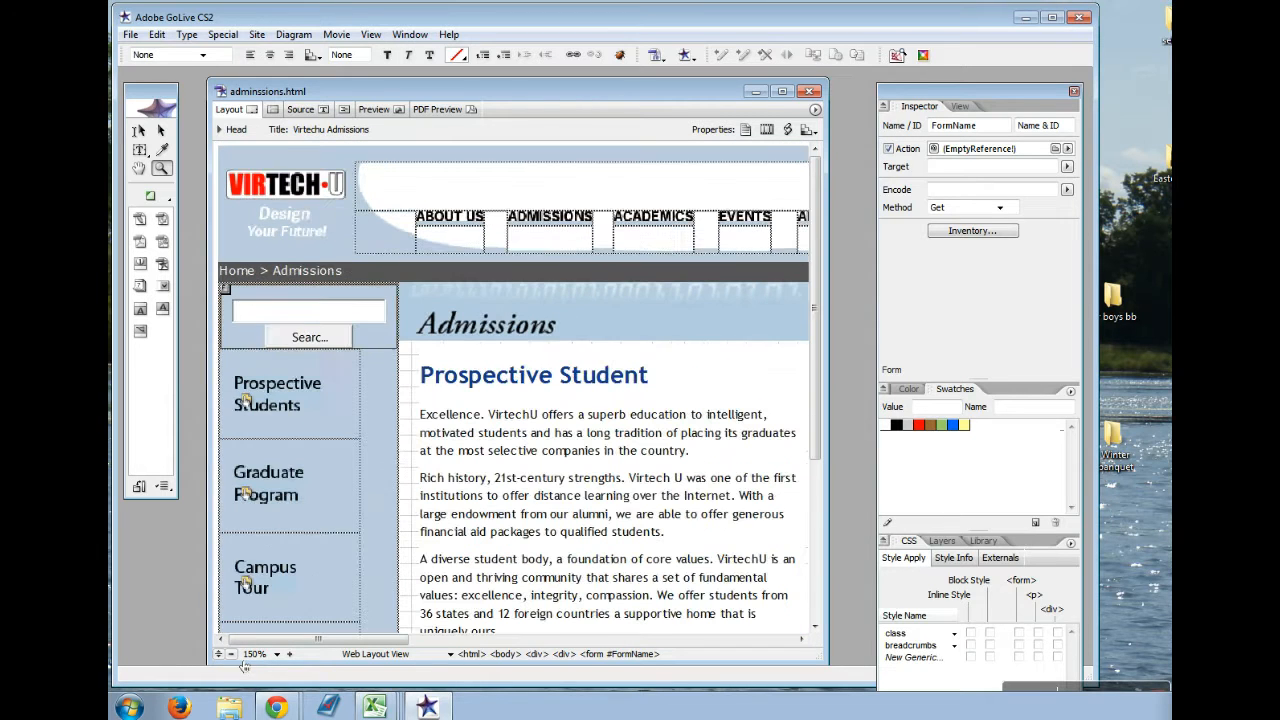
Set the page magnification to 100% and widen the document window until the full How to Apply box fits
click(277, 655)
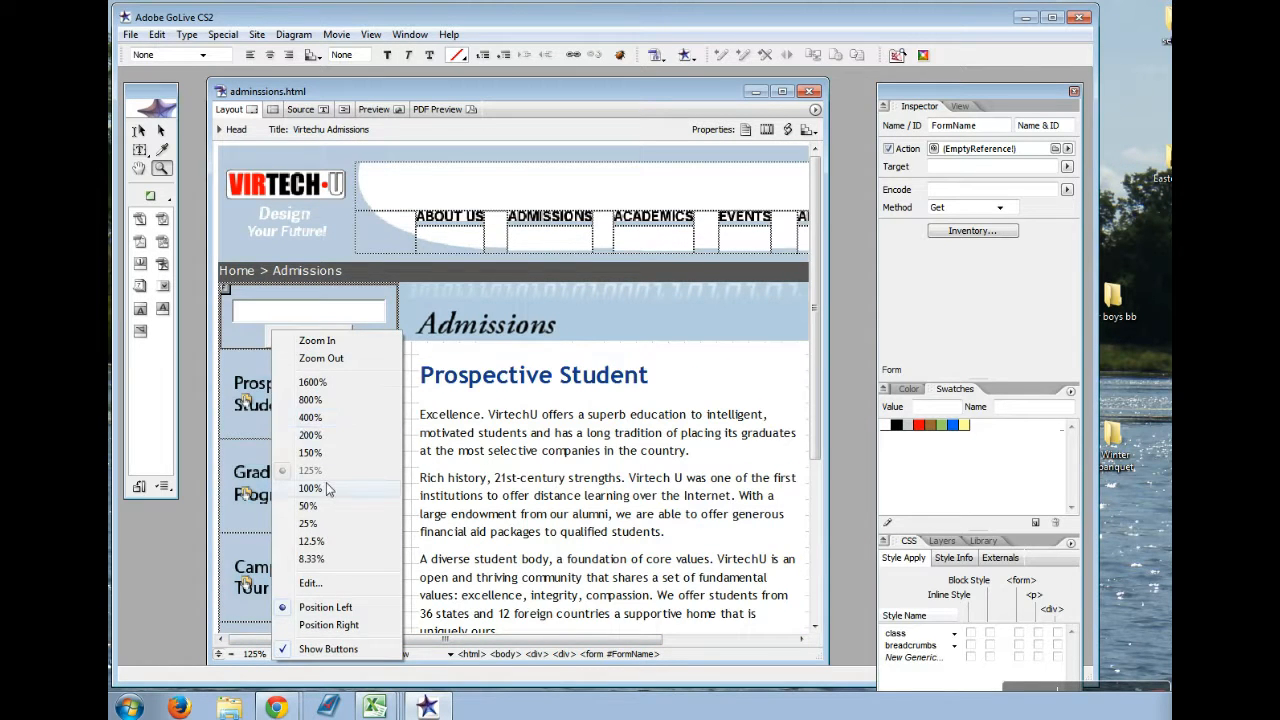
click(318, 488)
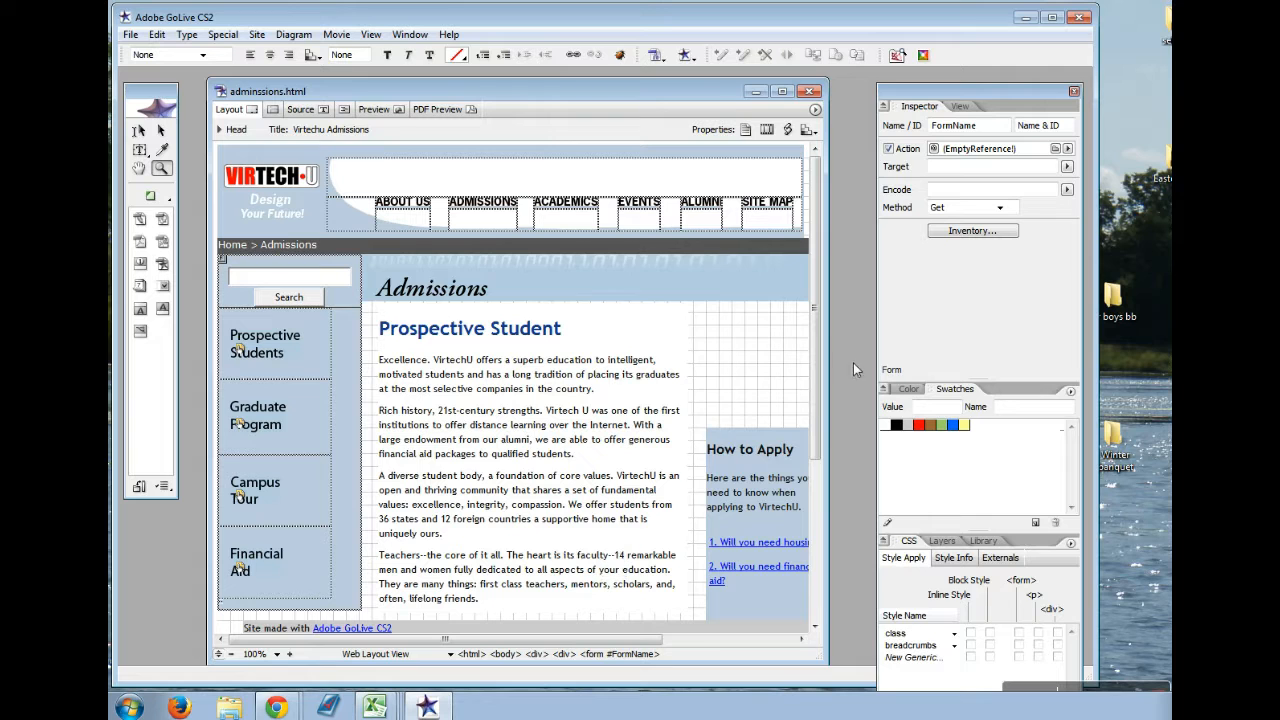
drag(834, 394, 863, 398)
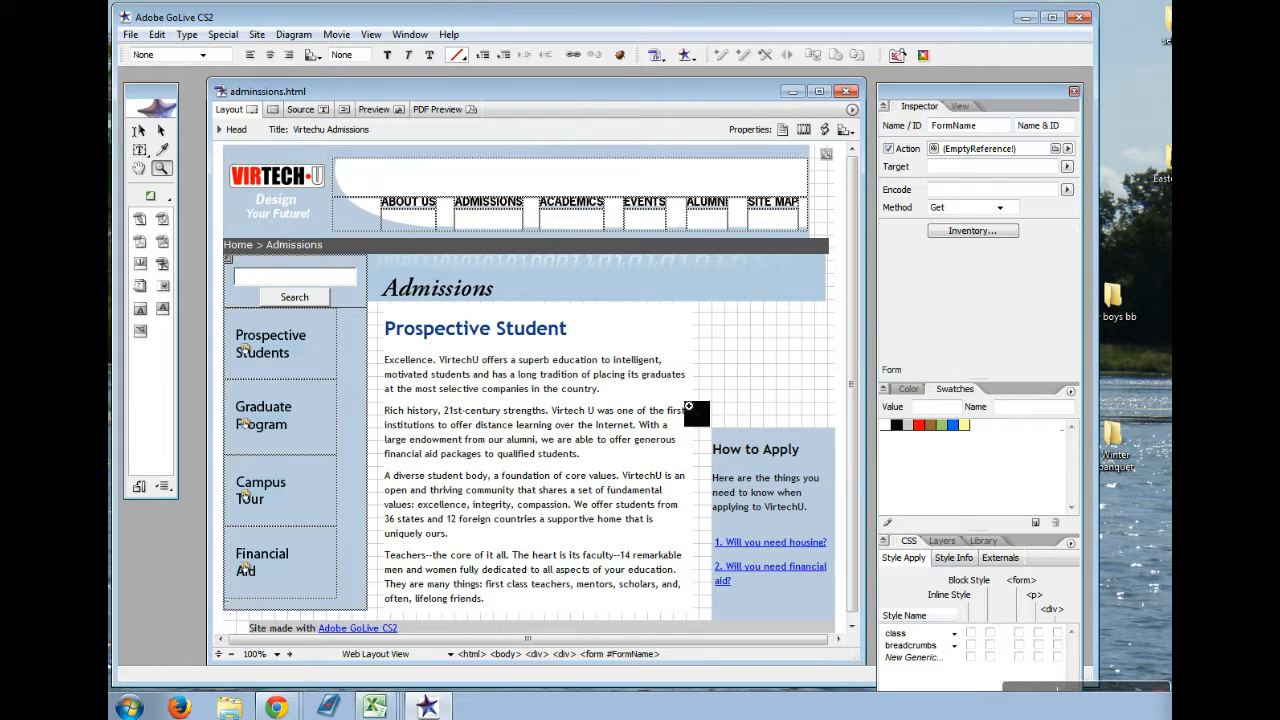
click(410, 34)
mouse_move(440, 95)
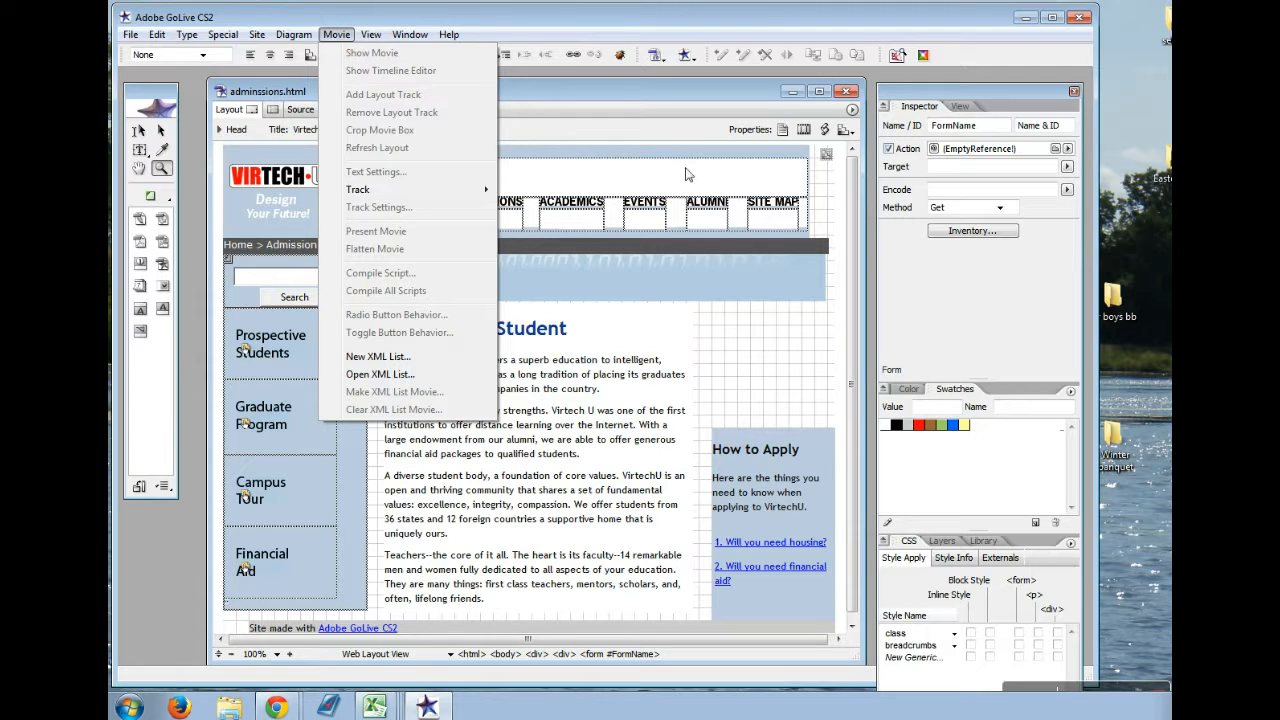
mouse_move(449, 34)
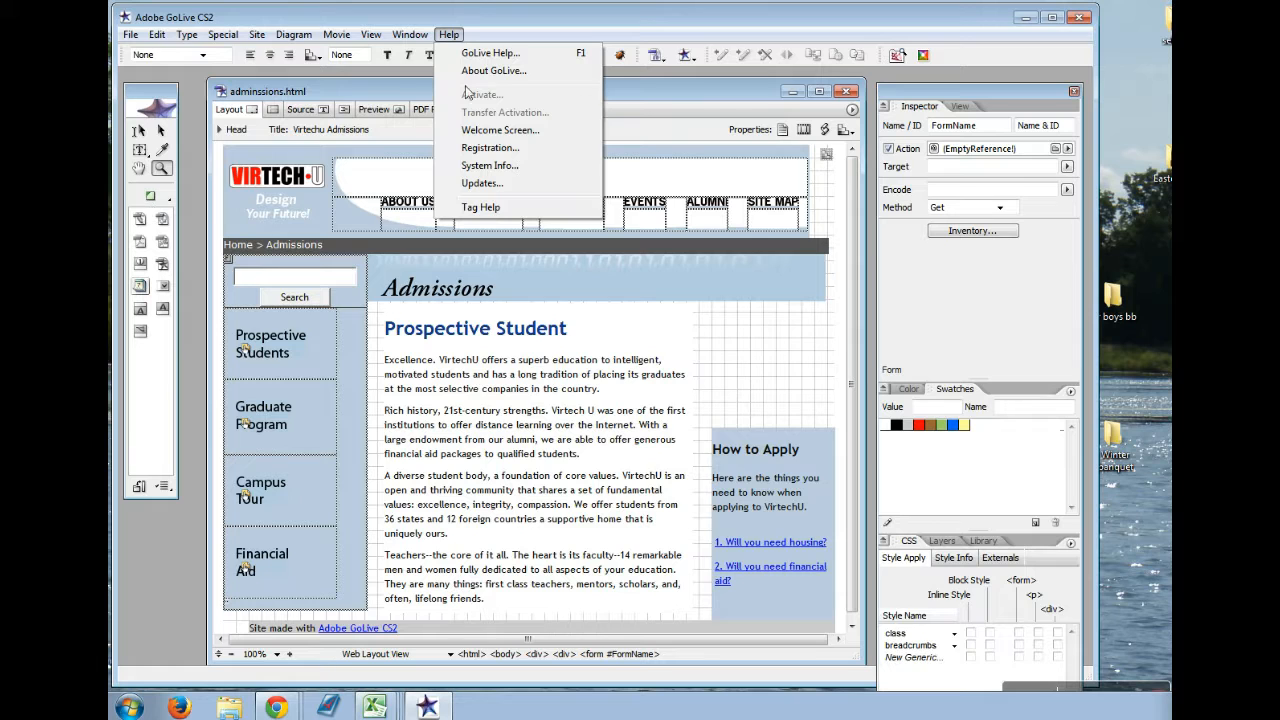
click(451, 36)
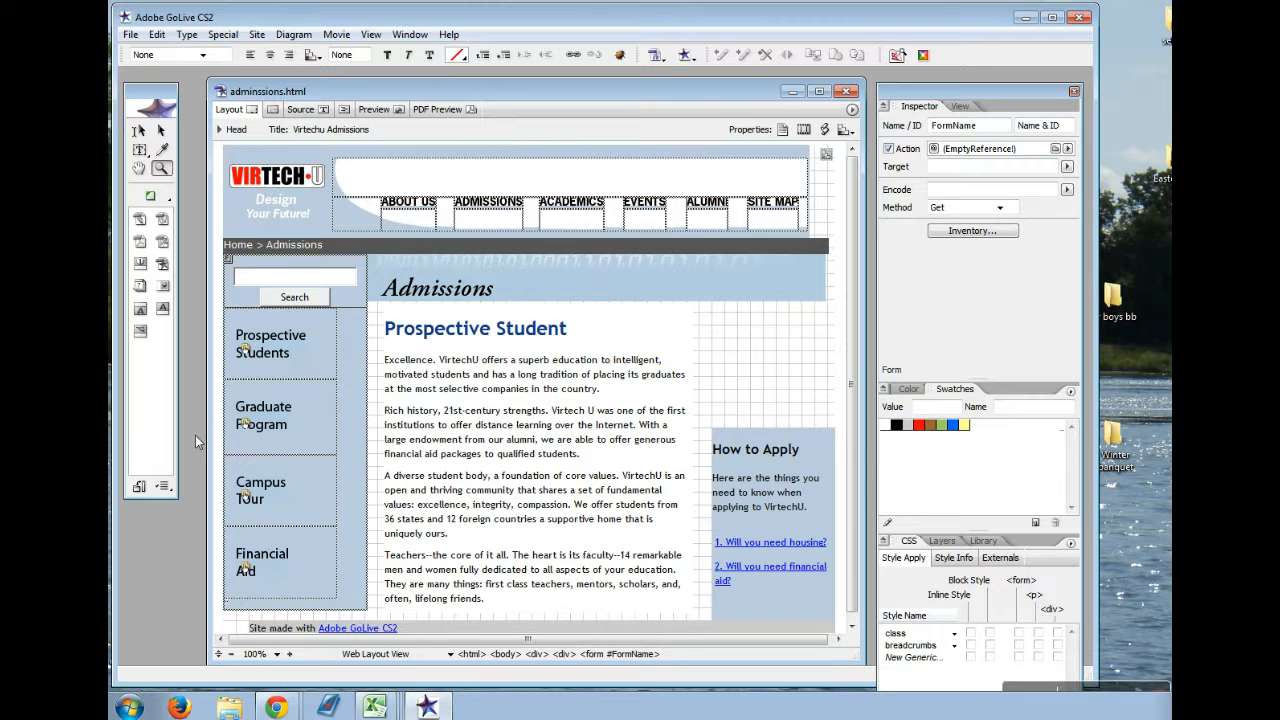
Switch the toolbox to the object set containing Image, and place an image placeholder on the empty grid above How to Apply
click(153, 200)
click(207, 202)
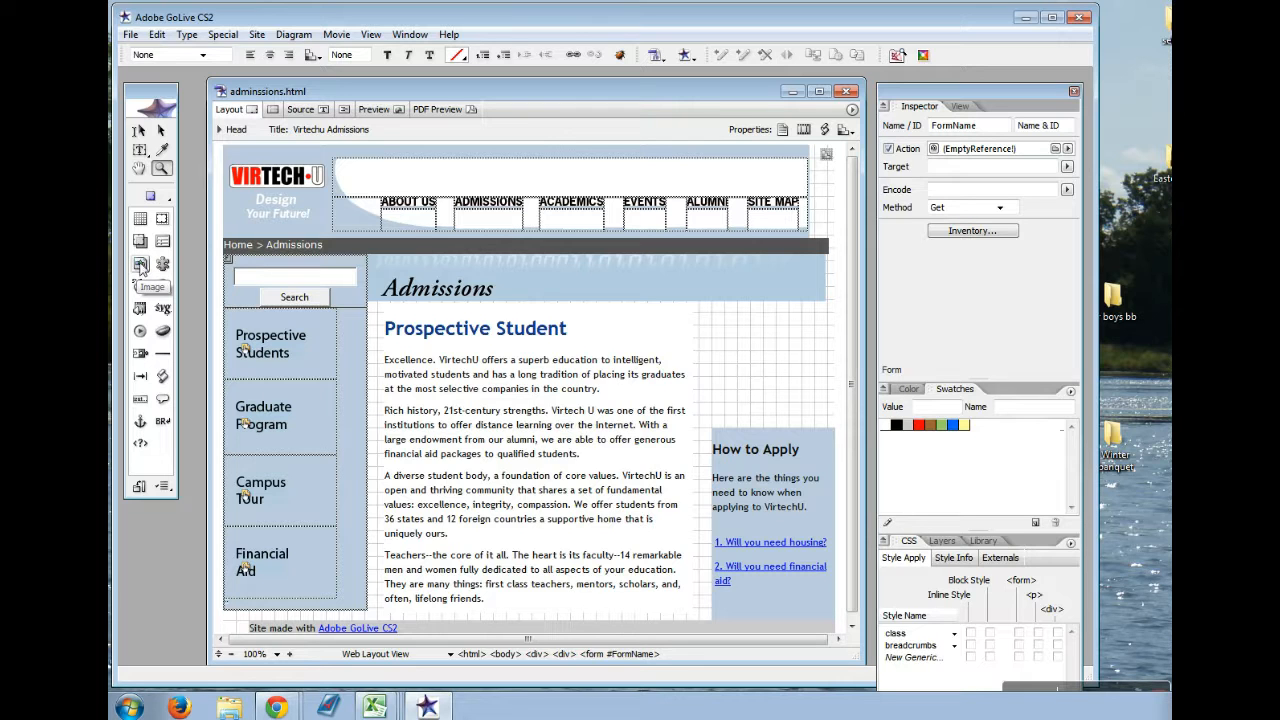
drag(141, 265, 731, 330)
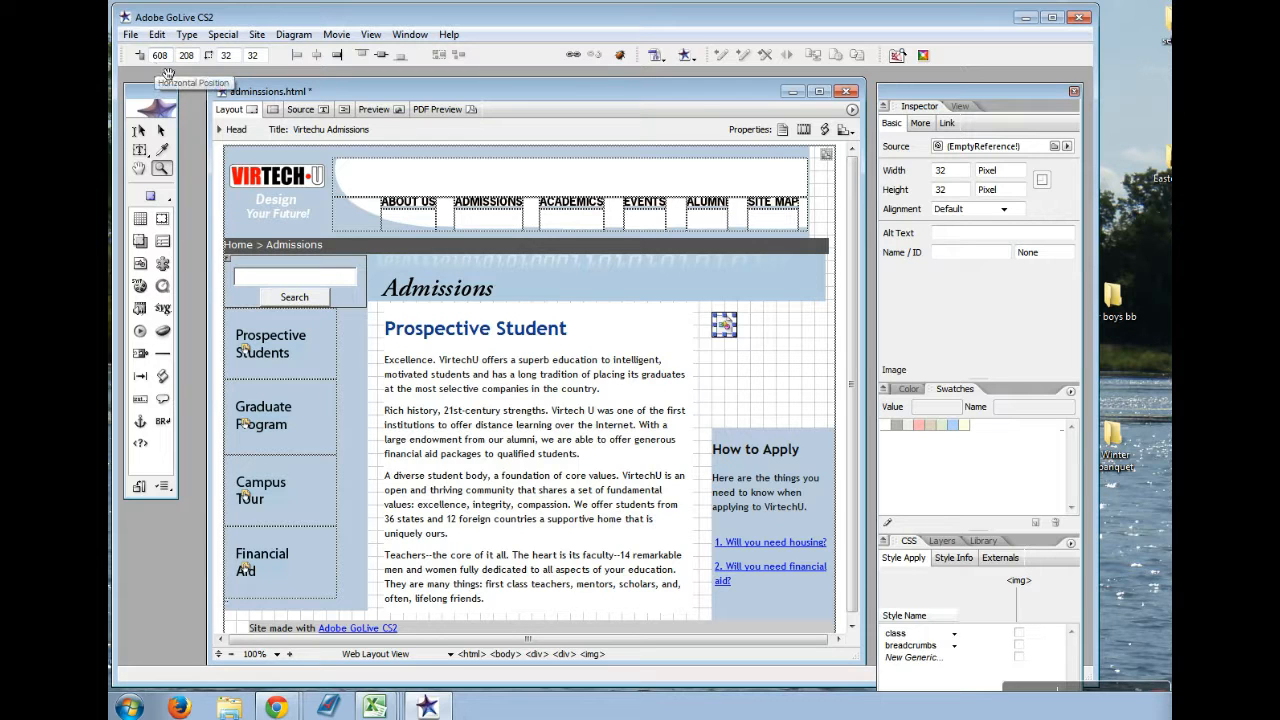
Position the image placeholder at 596 horizontally and 208 vertically
click(730, 319)
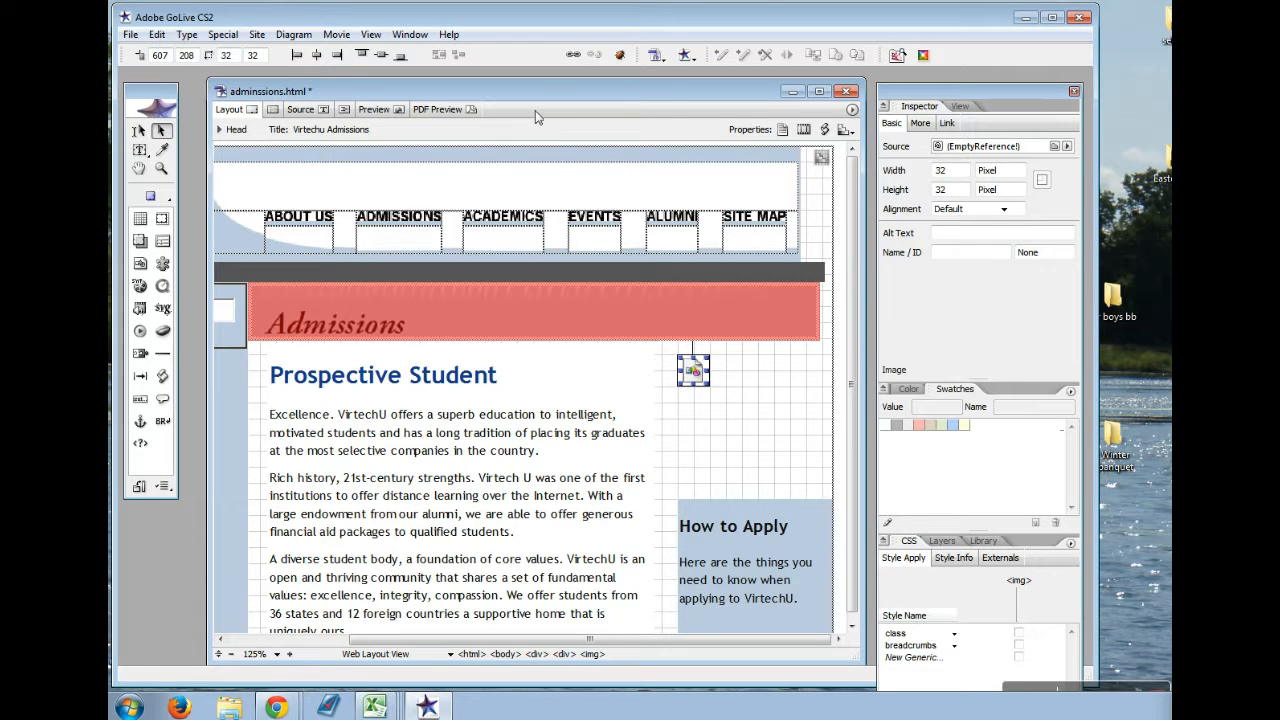
double_click(174, 57)
text(596)
double_click(189, 62)
double_click(185, 62)
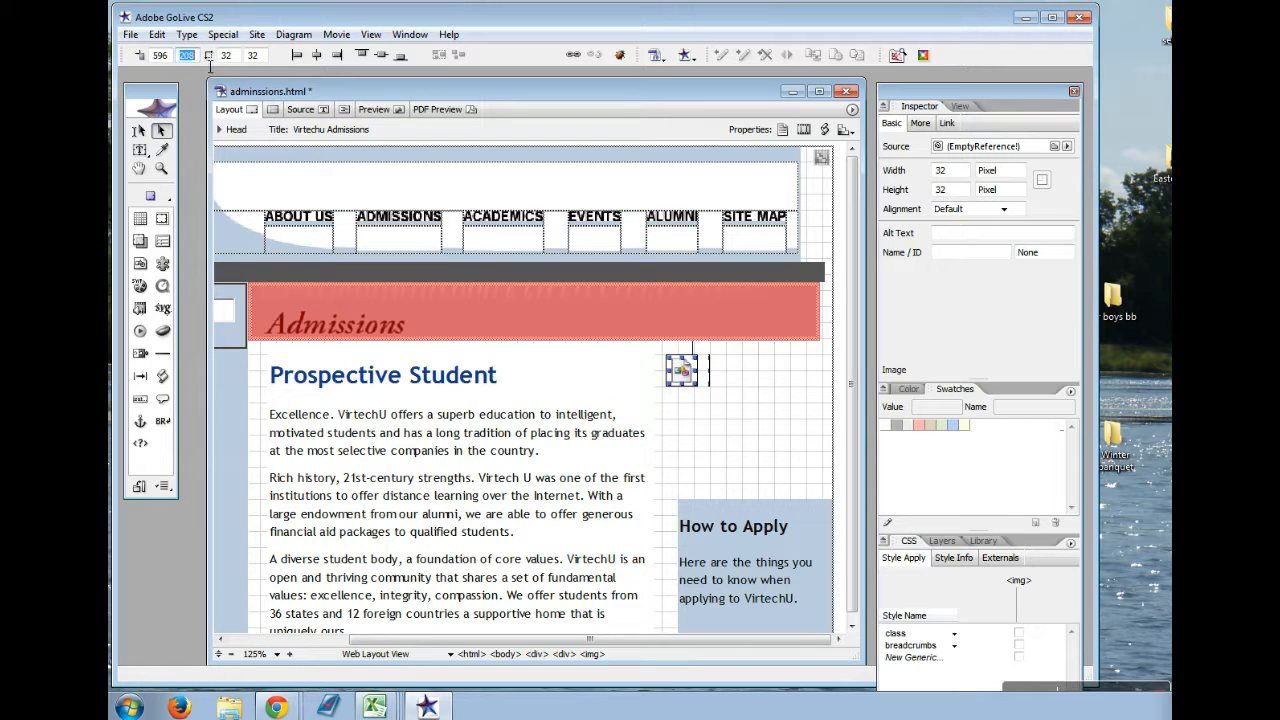
text(20)
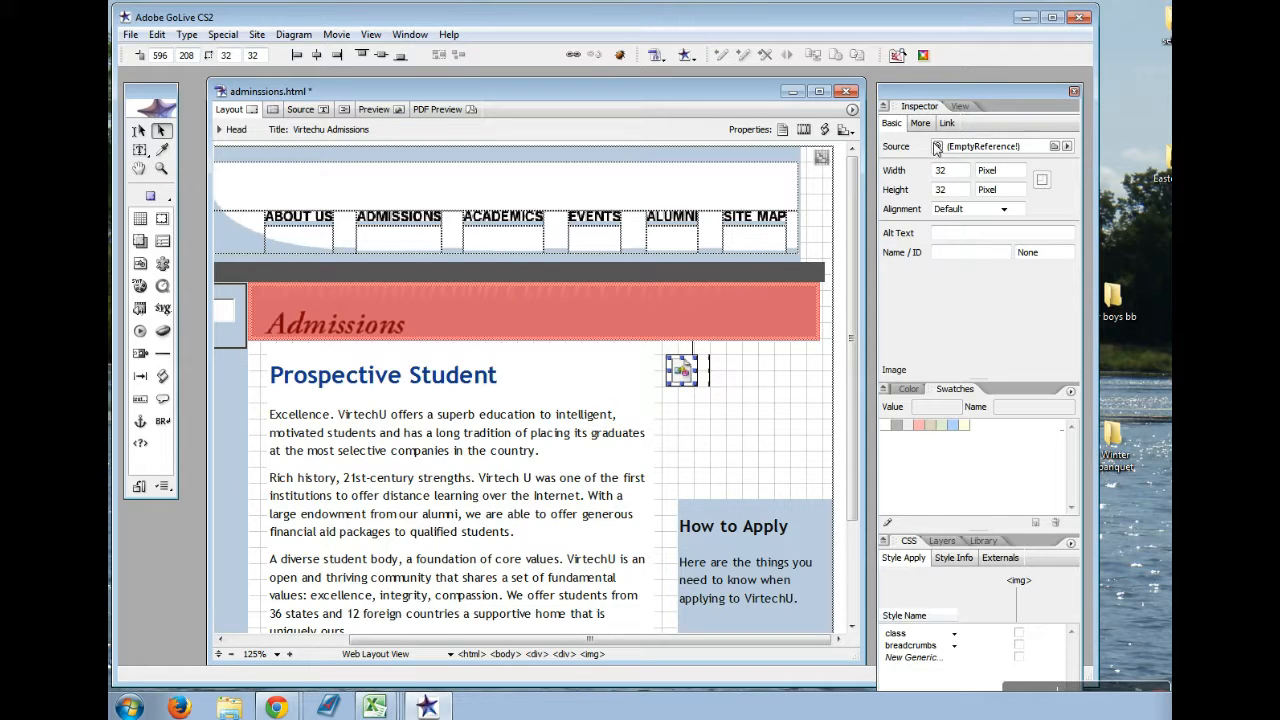
Browse for the placeholder's image source in the Lesson01 folder, under Adobe CIB, GoLive, Lessons on the studentresources drive
click(1054, 146)
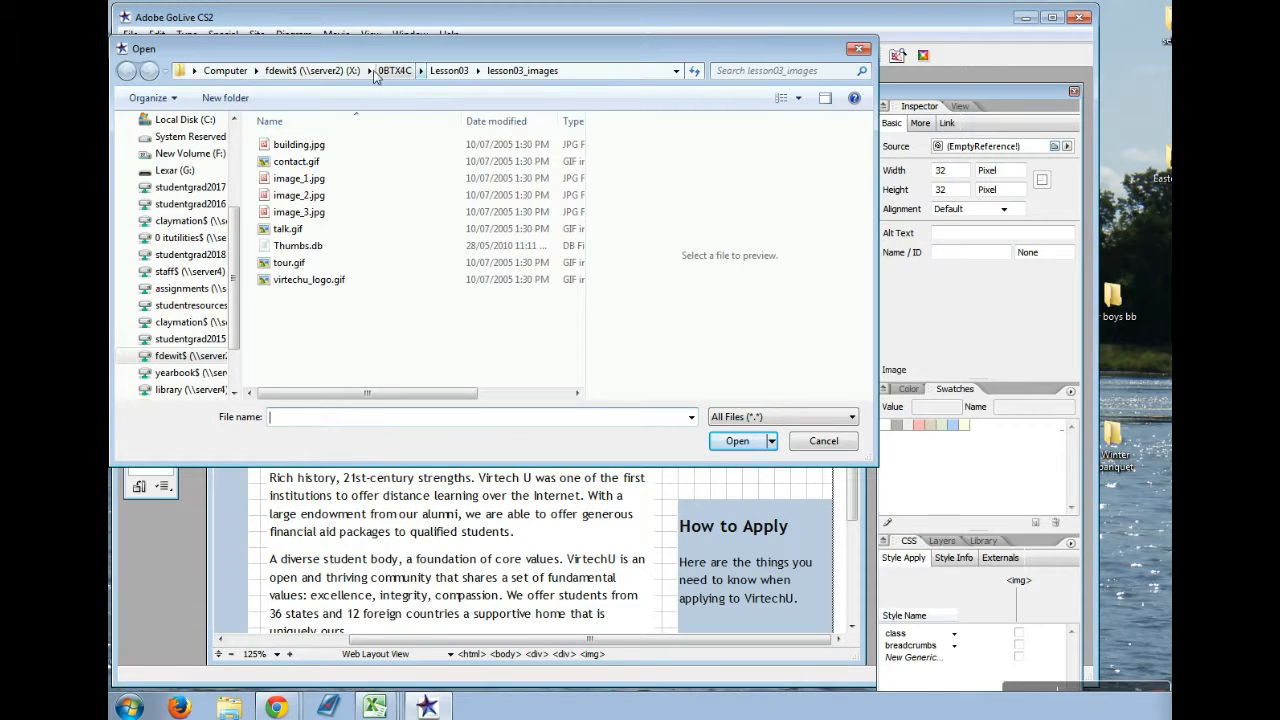
click(225, 70)
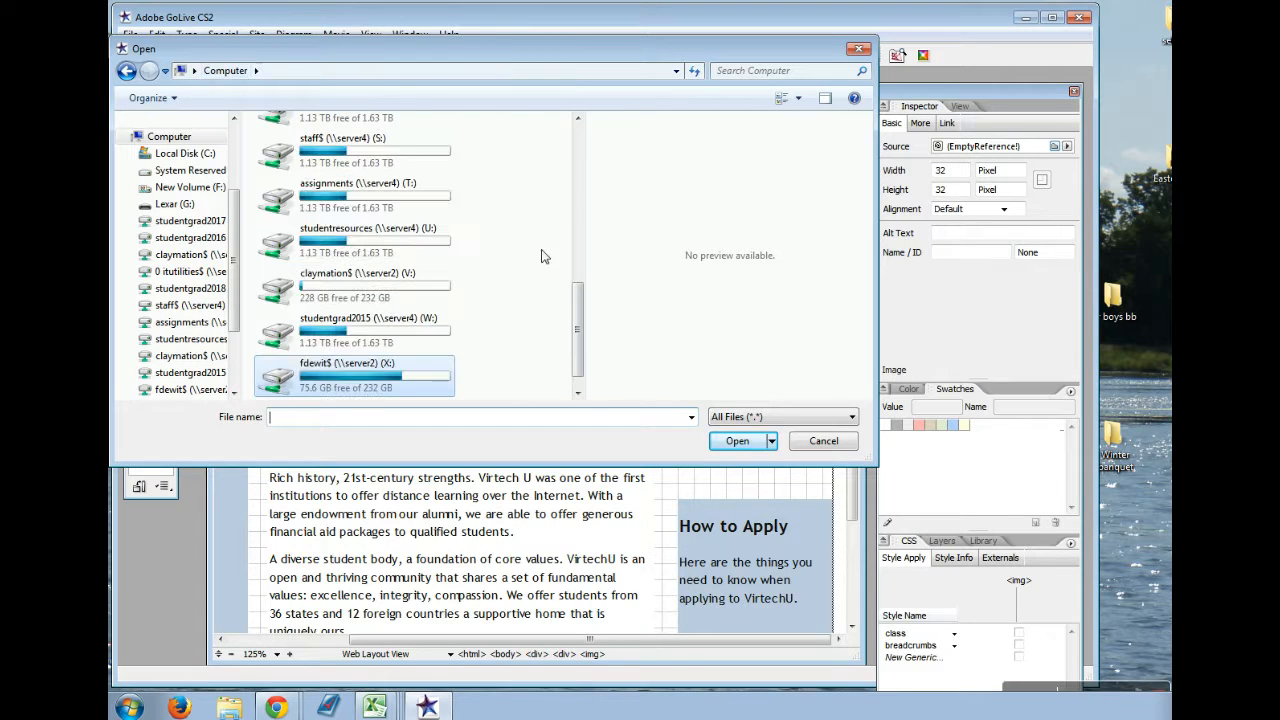
drag(579, 335, 584, 344)
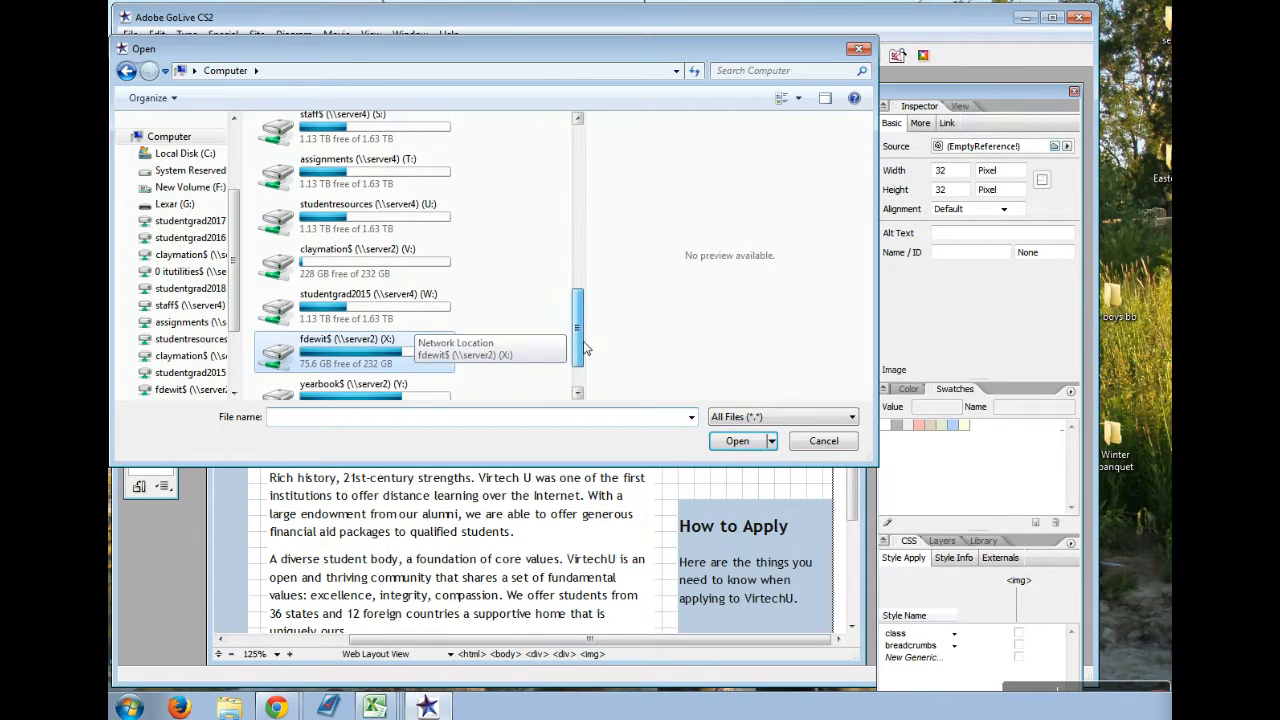
double_click(352, 208)
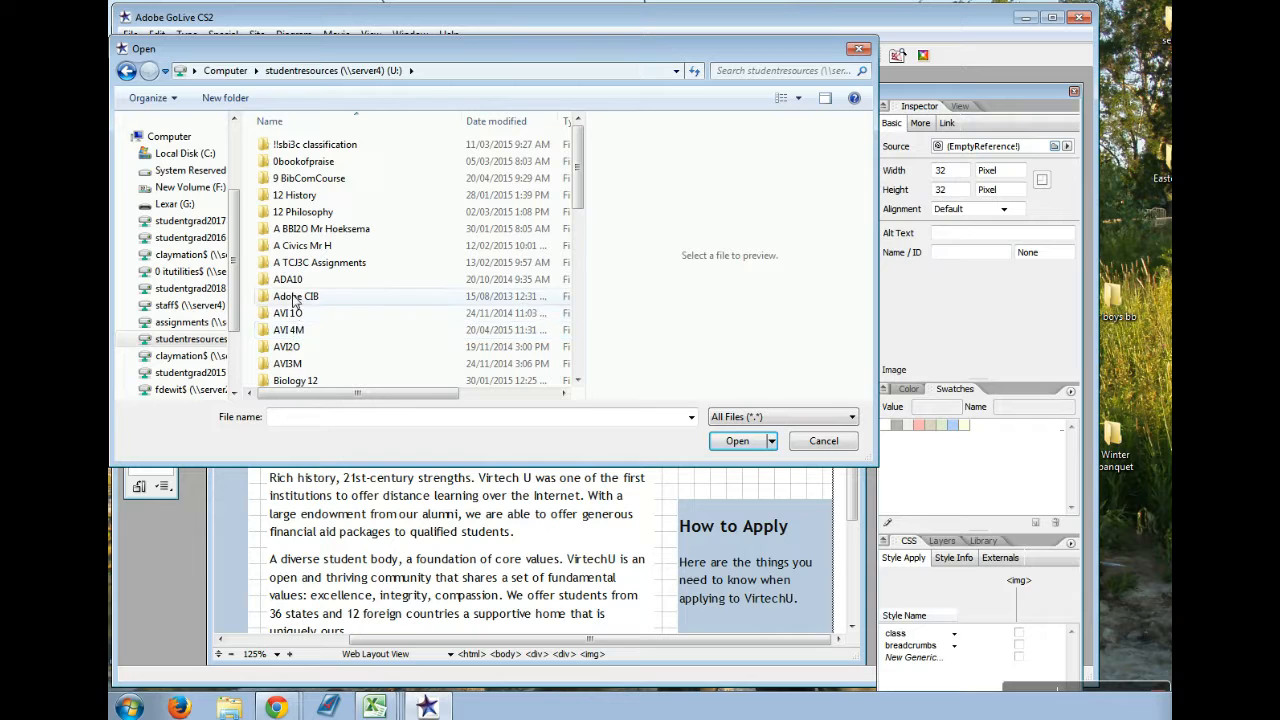
double_click(295, 298)
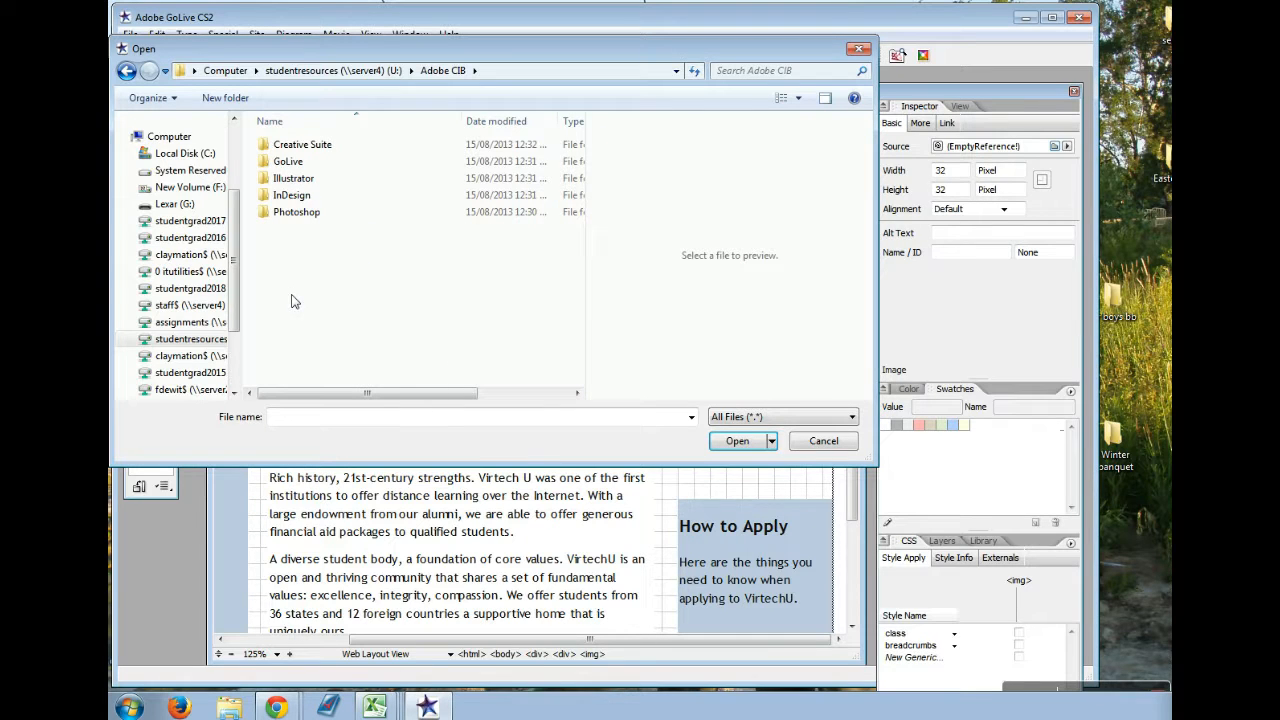
double_click(286, 164)
double_click(288, 195)
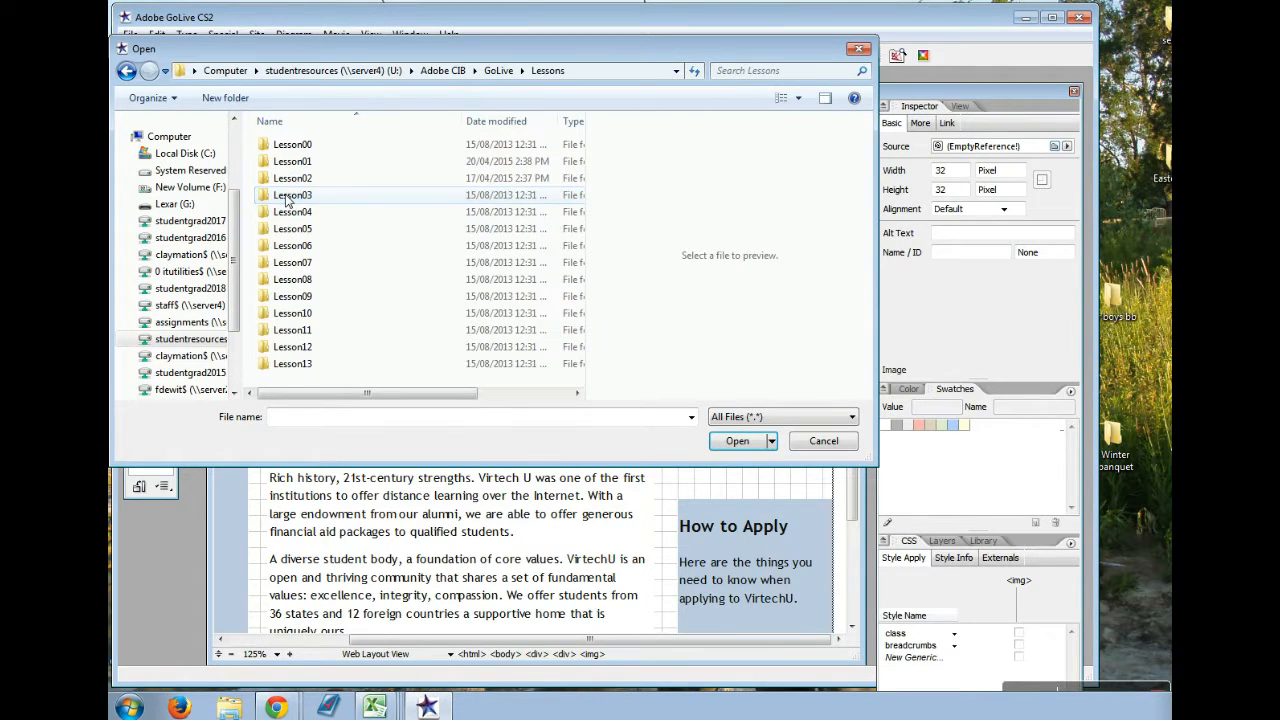
double_click(287, 165)
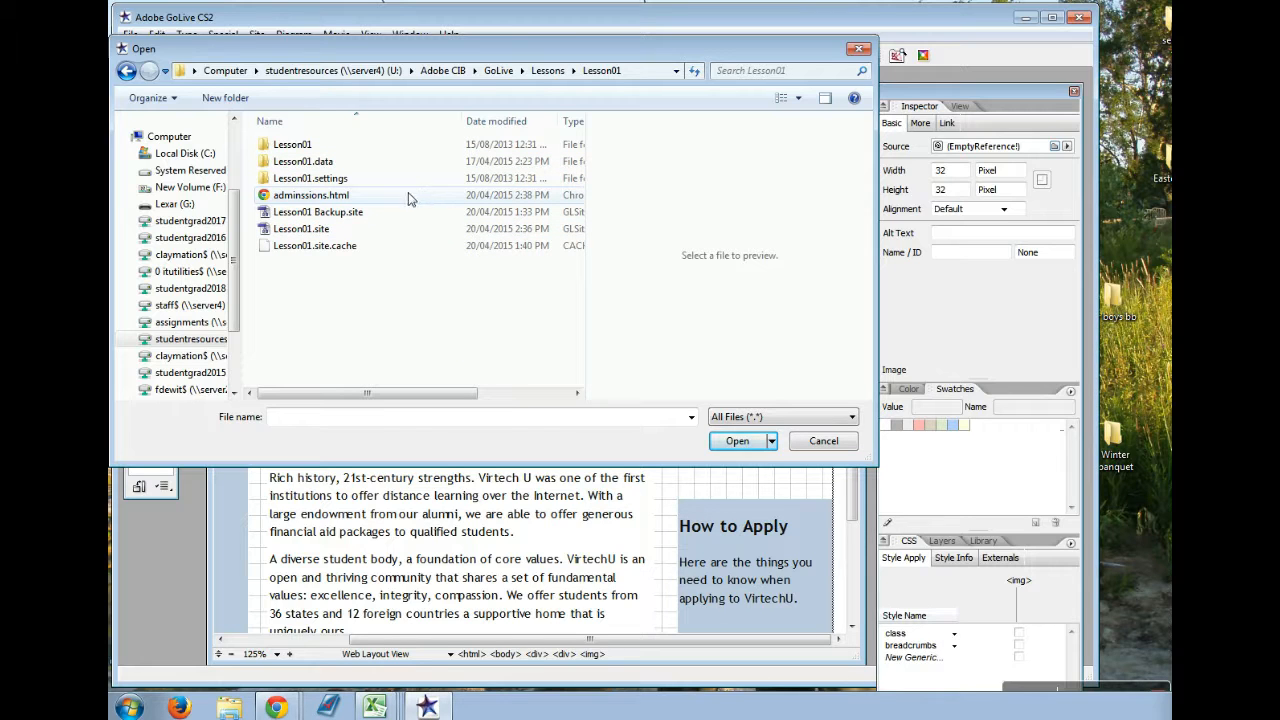
Link the placeholder to a_student_photo.jpg from the inner Lesson01 folder's media folder
double_click(290, 147)
double_click(288, 164)
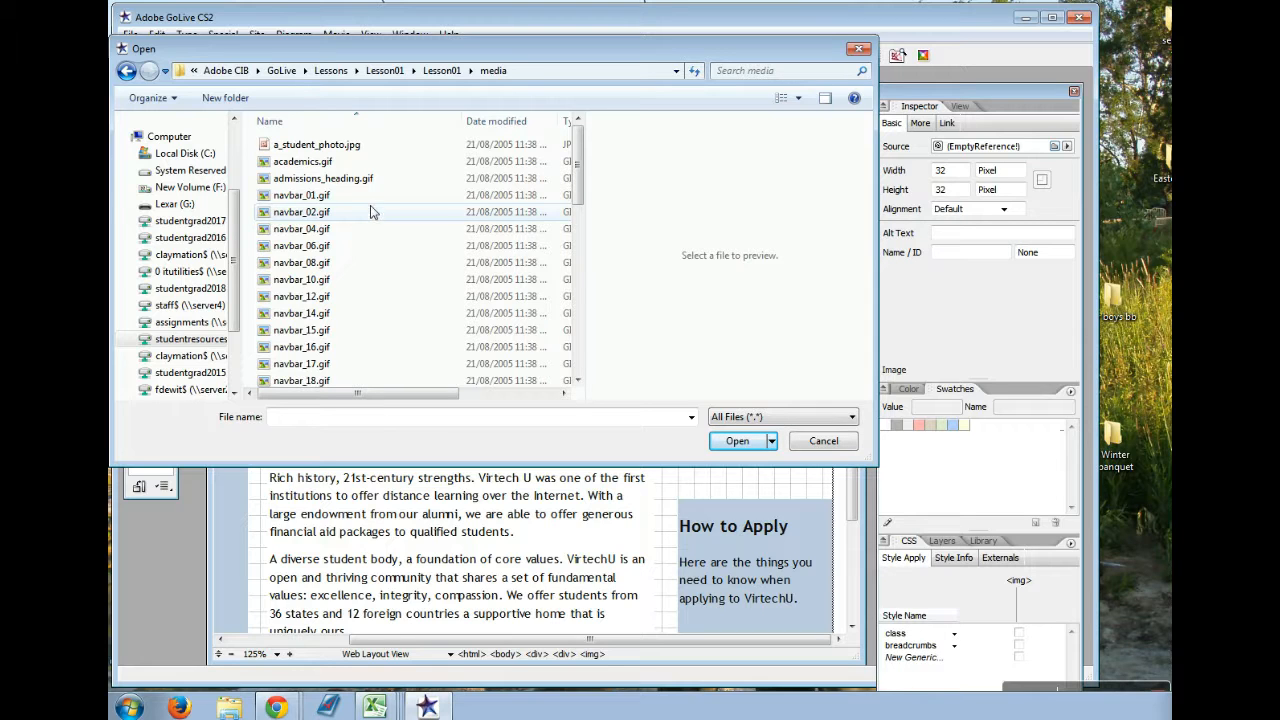
scroll(355, 205, down, 3)
scroll(355, 205, up, 3)
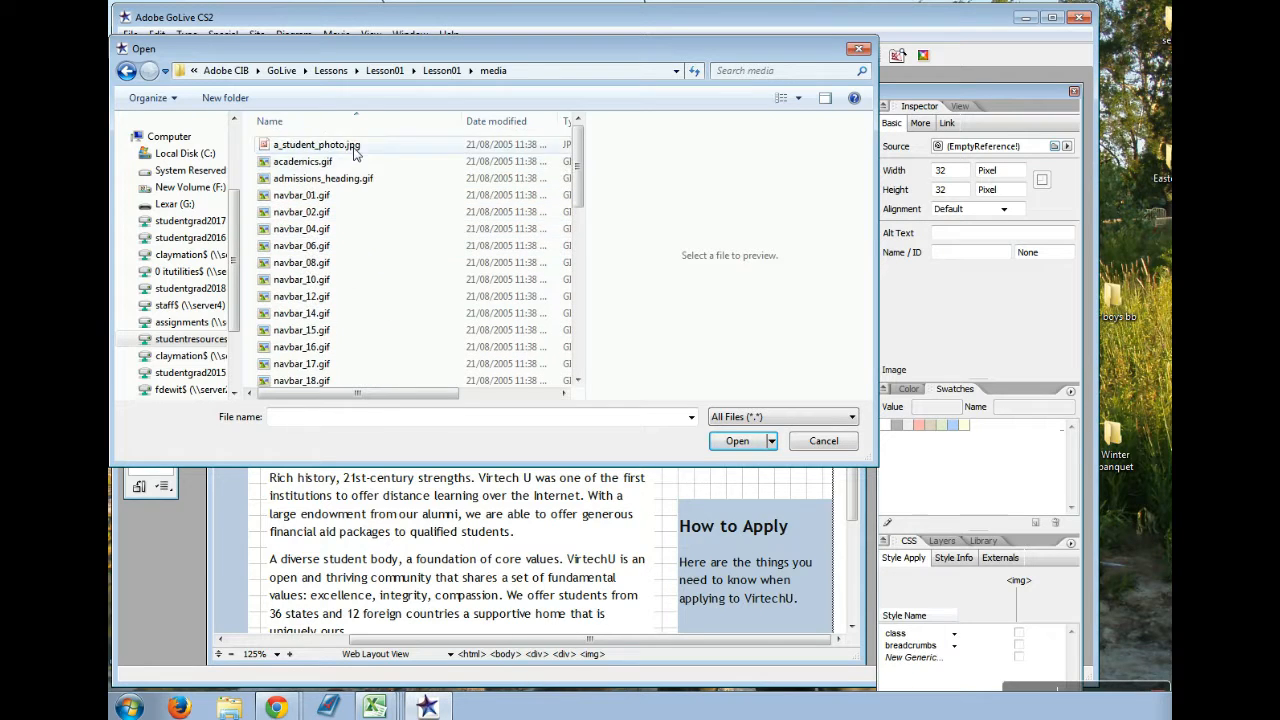
click(350, 150)
click(733, 441)
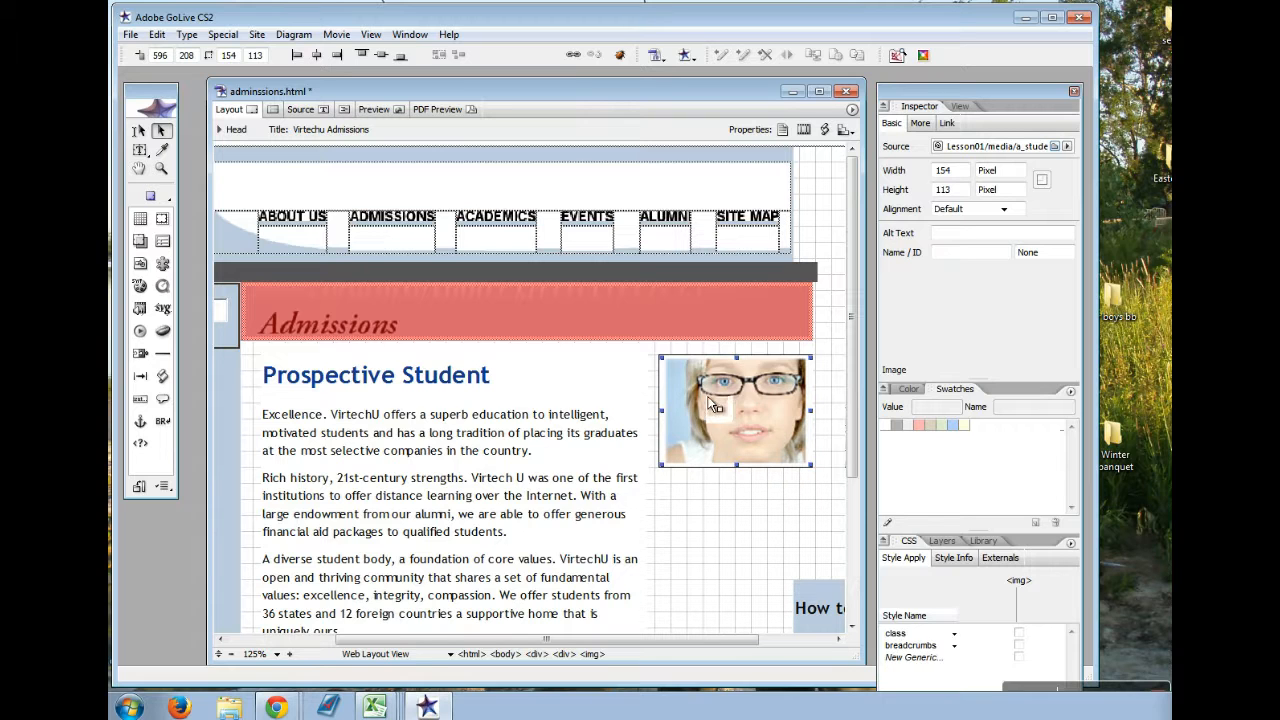
Move the student photo out of the way and place the How to Apply box beside the body text, at about 609, 383
drag(737, 389, 836, 382)
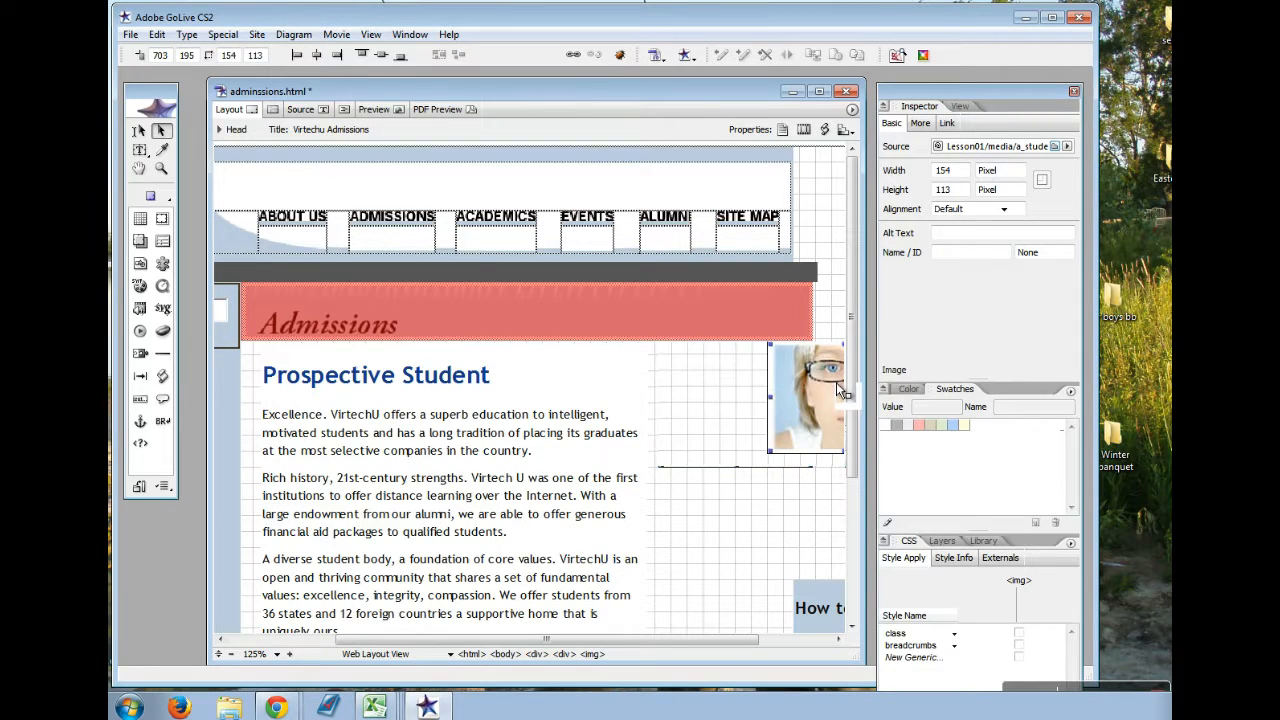
click(822, 605)
scroll(790, 595, down, 4)
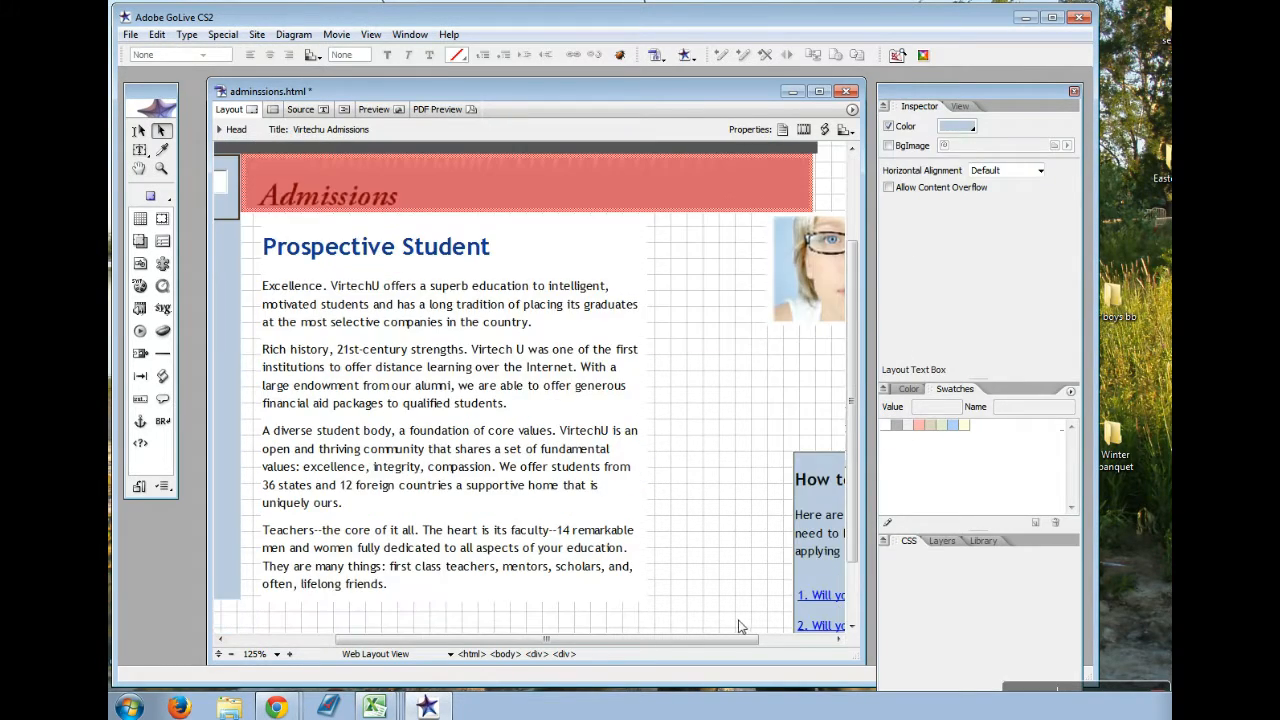
scroll(735, 645, right, 1)
scroll(733, 647, right, 1)
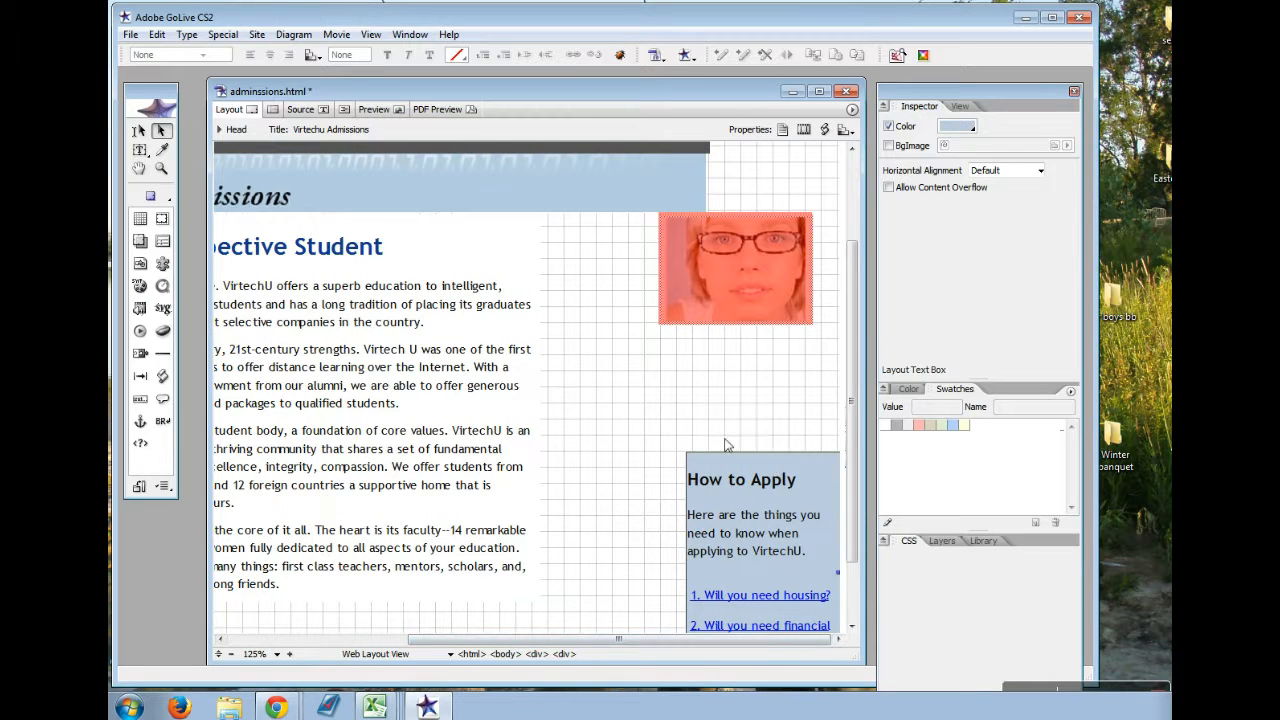
drag(708, 466, 577, 416)
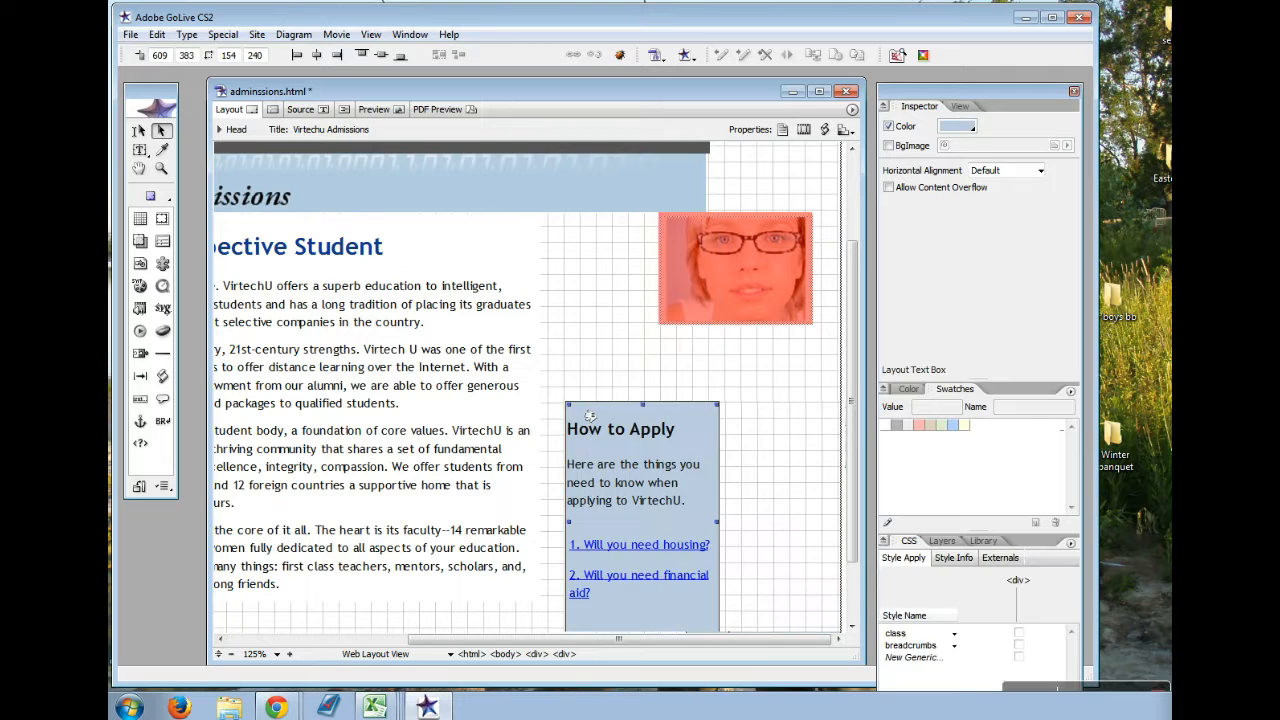
Move the student photo to about 608, 195 above How to Apply, and raise that box to sit just beneath the photo
click(715, 293)
drag(715, 293, 635, 266)
click(767, 398)
click(659, 467)
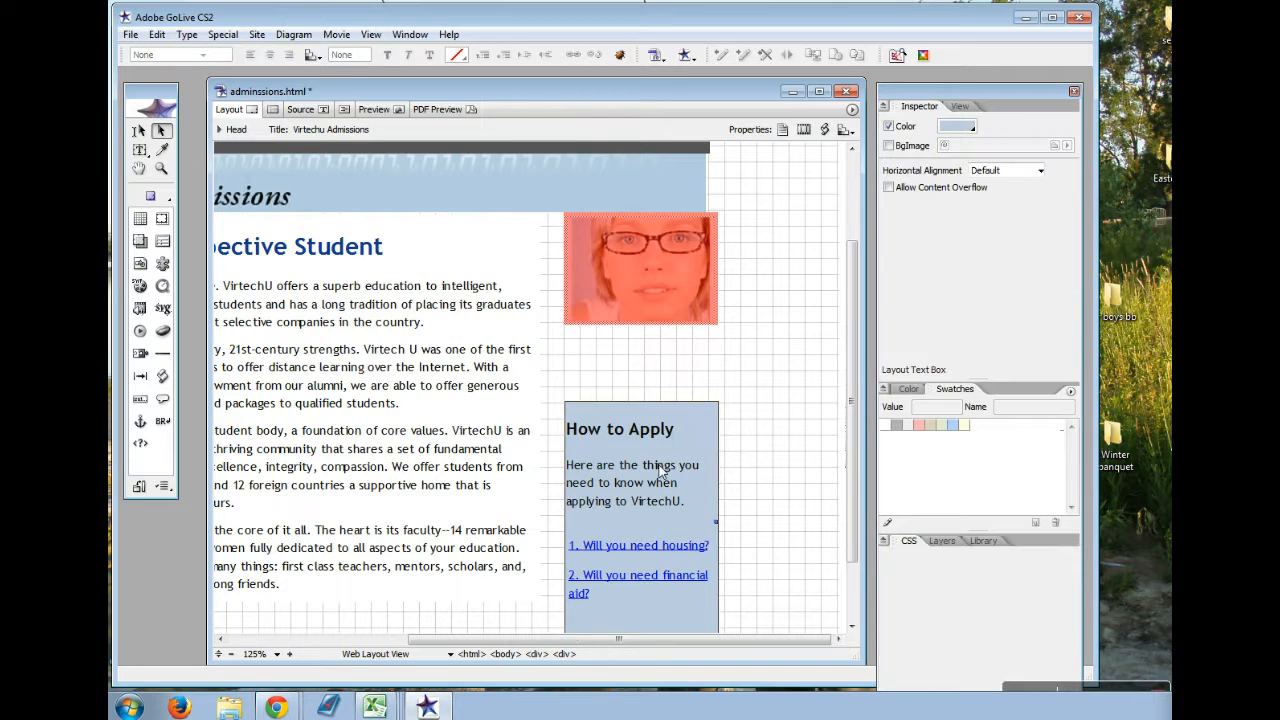
drag(659, 467, 684, 339)
click(703, 411)
Shift the student photo slightly left so it lines up over the How to Apply box, and preview the page
click(670, 283)
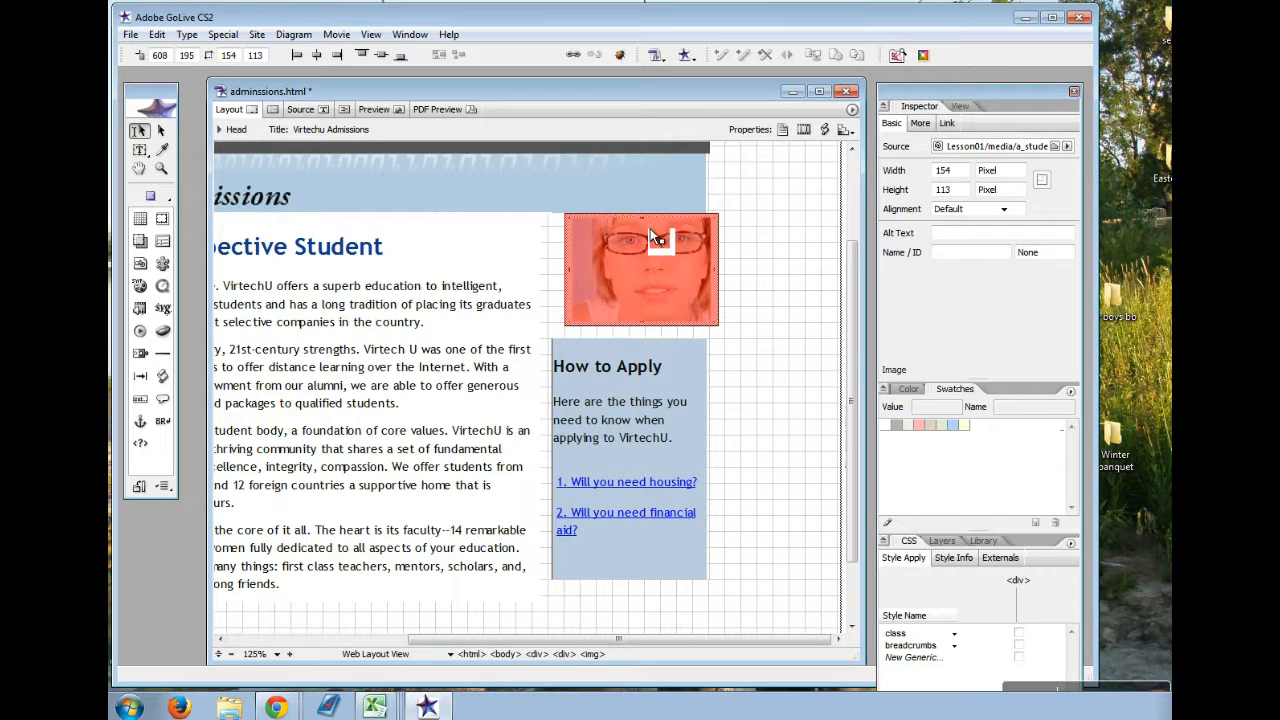
drag(650, 230, 615, 243)
click(753, 400)
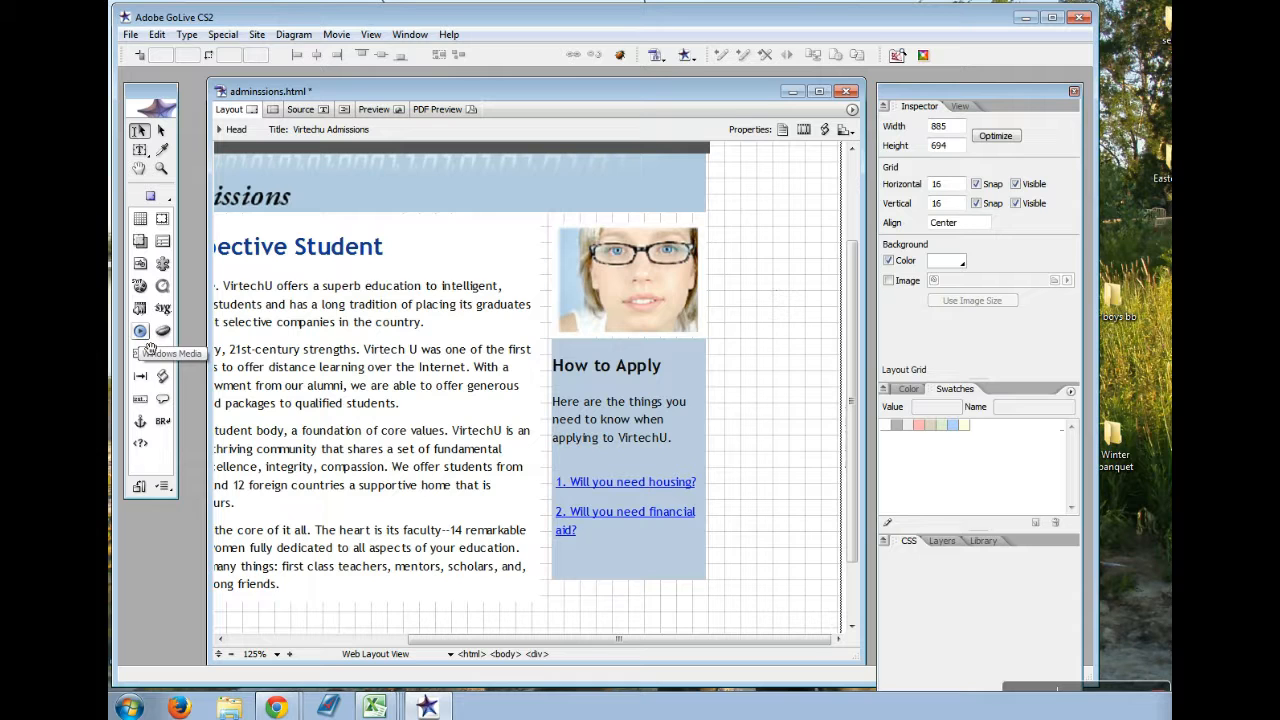
click(373, 110)
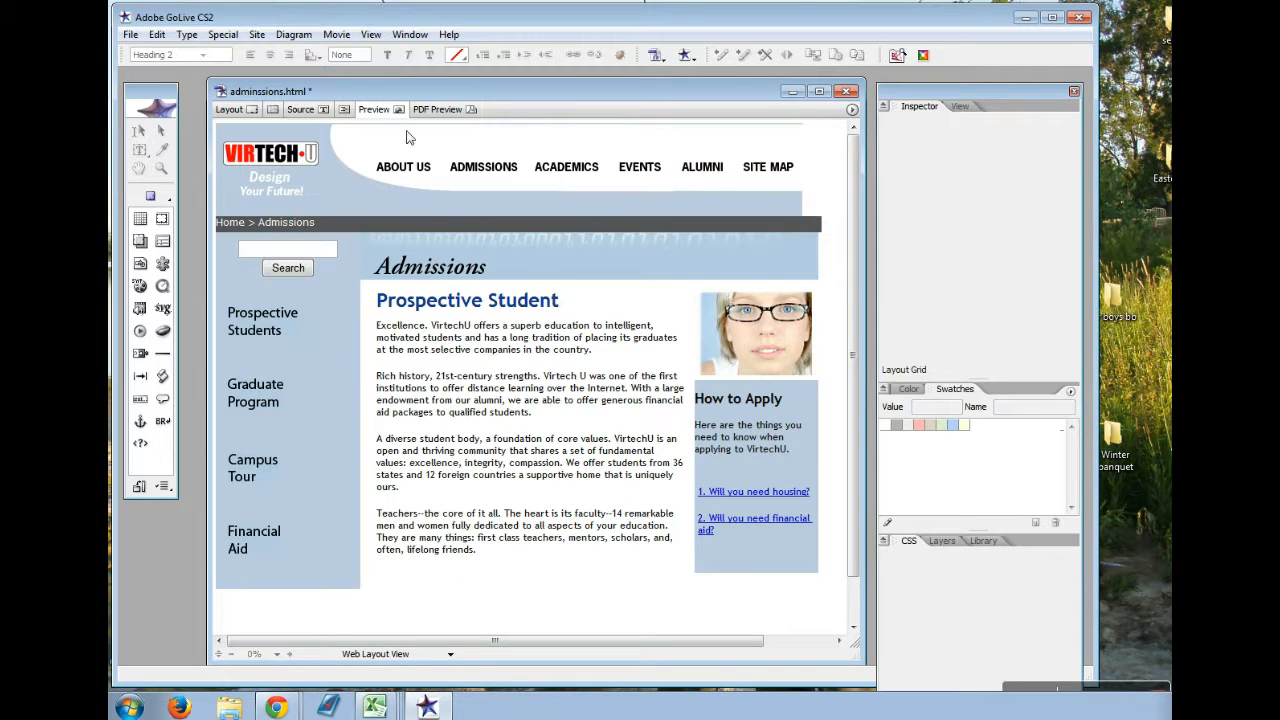